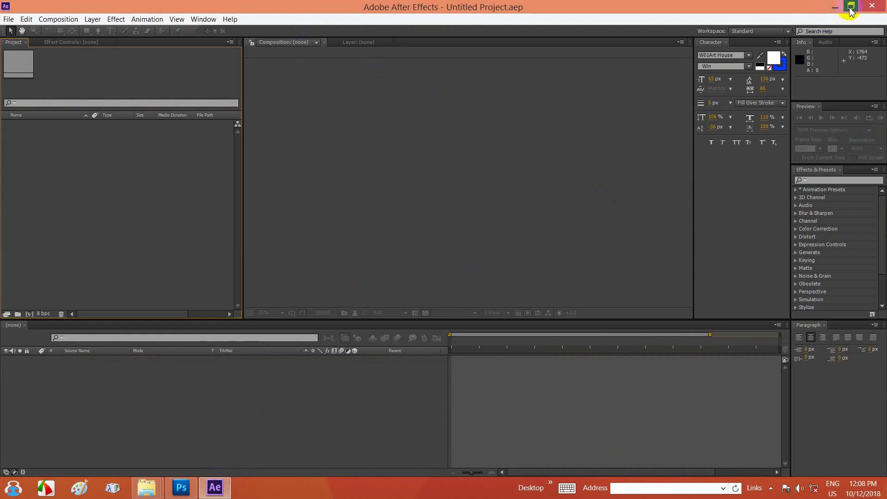
Import the video file 00060.MTS from the Desktop into the project as footage.
{"action": "mouse_move", "coordinate": [58, 184]}
{"action": "left_mouse_down"}
{"action": "mouse_move", "coordinate": [13, 195]}
{"action": "mouse_move", "coordinate": [138, 230]}
{"action": "mouse_move", "coordinate": [44, 184]}
{"action": "mouse_move", "coordinate": [139, 243]}
{"action": "mouse_move", "coordinate": [140, 183]}
{"action": "mouse_move", "coordinate": [93, 204]}
{"action": "mouse_move", "coordinate": [59, 187]}
{"action": "left_mouse_up"}
{"action": "double_click", "coordinate": [59, 187]}
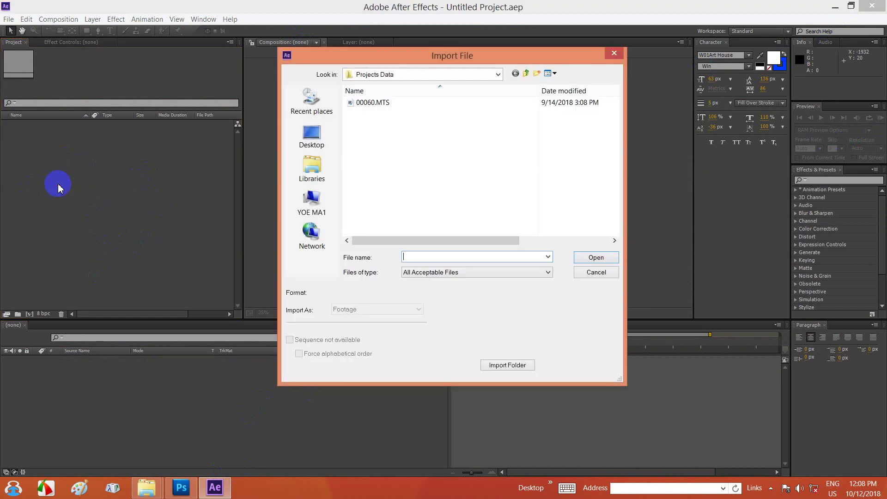
{"action": "left_click", "coordinate": [311, 137]}
{"action": "left_click", "coordinate": [600, 108]}
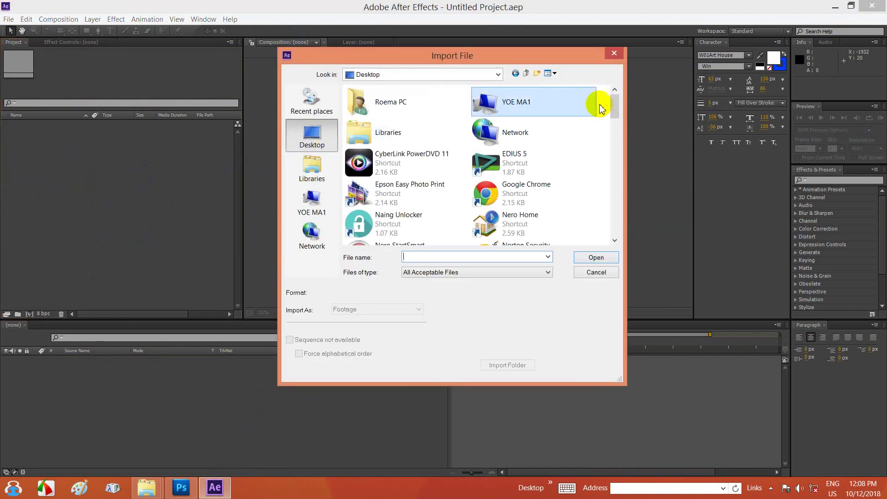
{"action": "left_click_drag", "start_coordinate": [617, 115], "coordinate": [618, 189]}
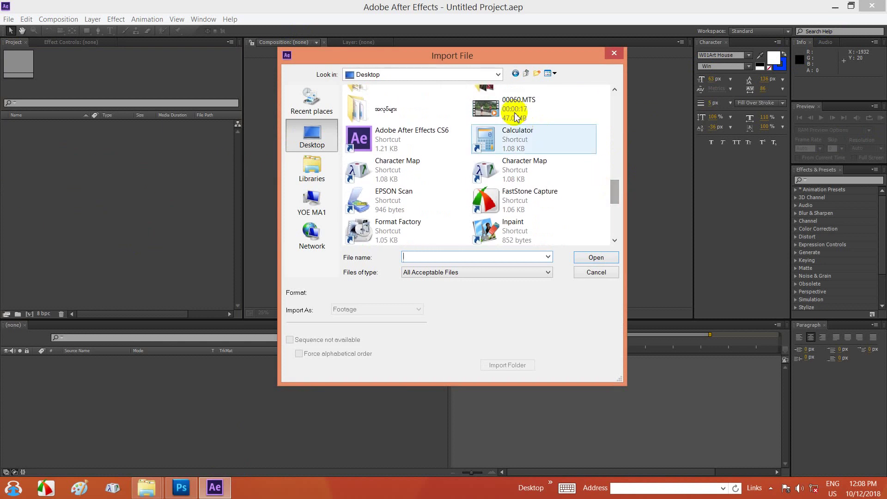
{"action": "left_click", "coordinate": [516, 118]}
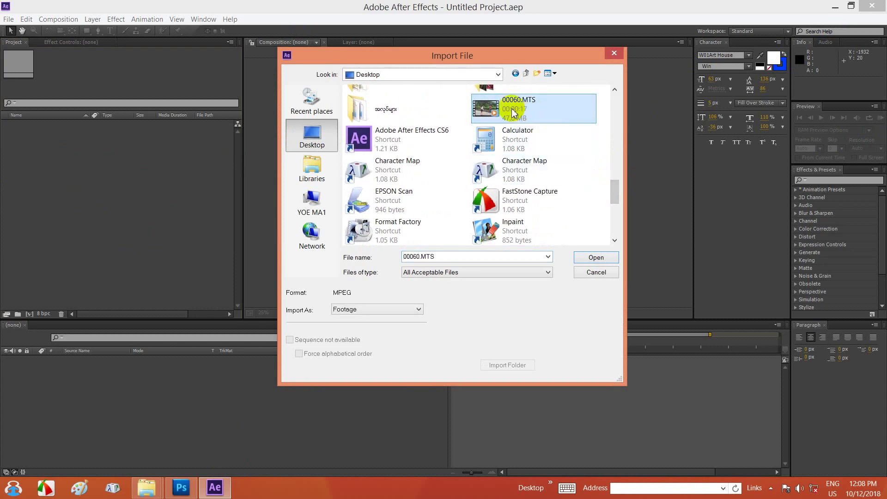
{"action": "left_click", "coordinate": [594, 258]}
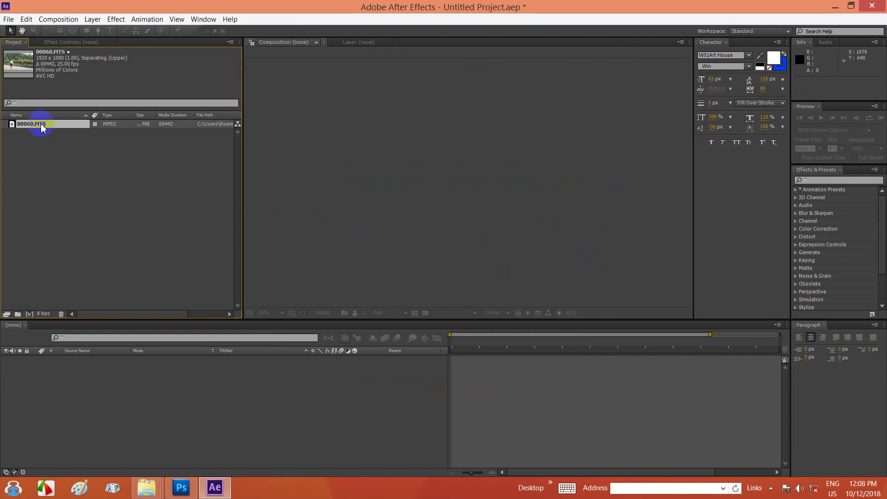
Create a composition from the imported 00060.MTS footage by placing it in the empty timeline.
{"action": "left_click_drag", "start_coordinate": [41, 123], "coordinate": [88, 407]}
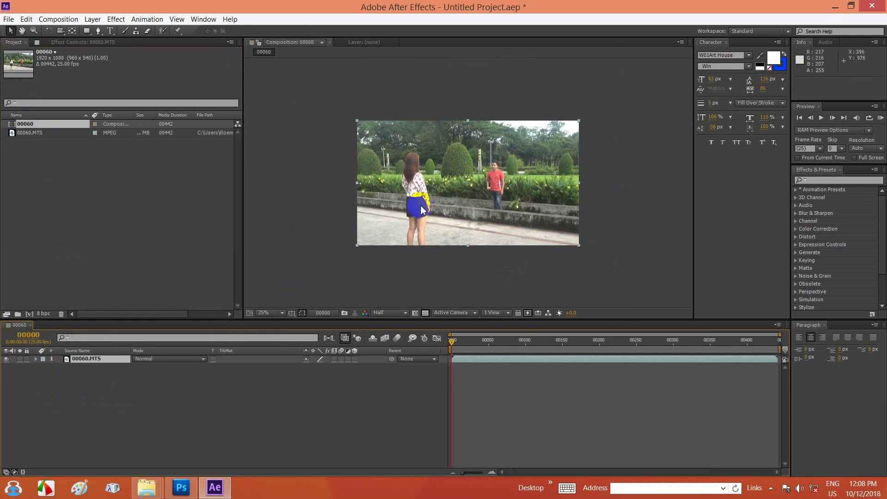
{"action": "scroll", "coordinate": [420, 205], "scroll_direction": "up", "scroll_amount": 2}
{"action": "scroll", "coordinate": [420, 207], "scroll_direction": "down", "scroll_amount": 2}
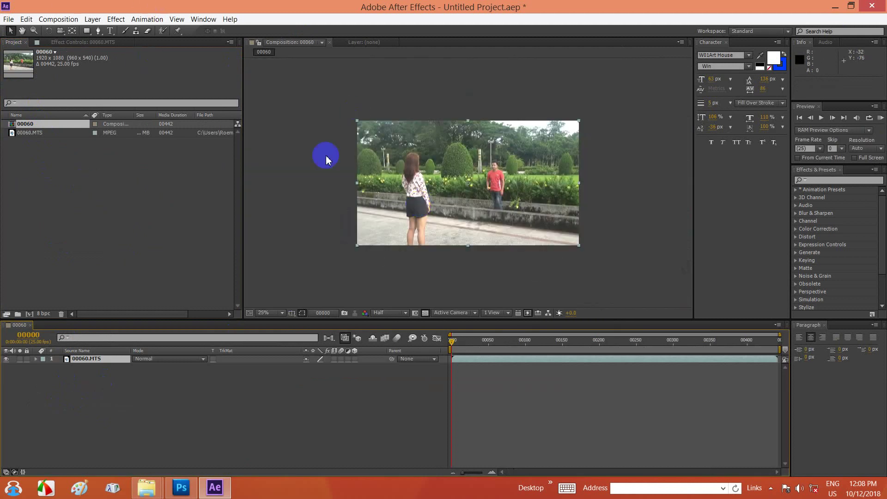
{"action": "left_click", "coordinate": [836, 6]}
{"action": "right_click", "coordinate": [506, 91]}
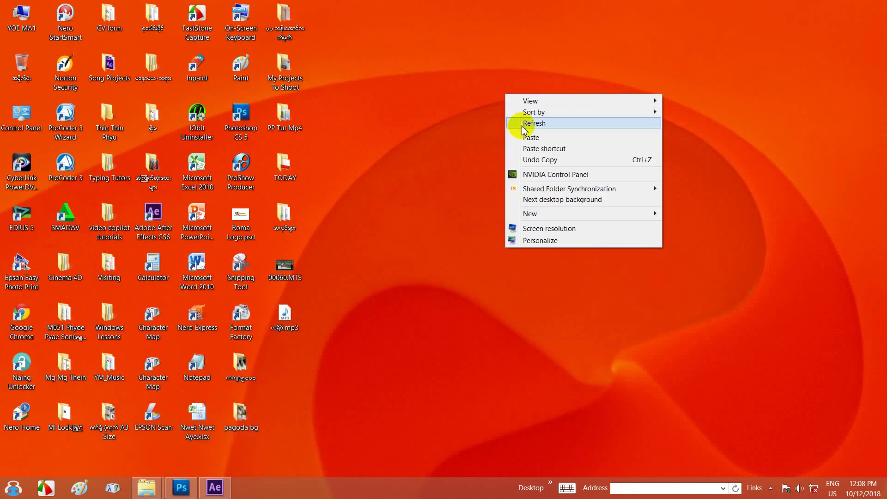
{"action": "left_click", "coordinate": [526, 121]}
{"action": "right_click", "coordinate": [398, 262]}
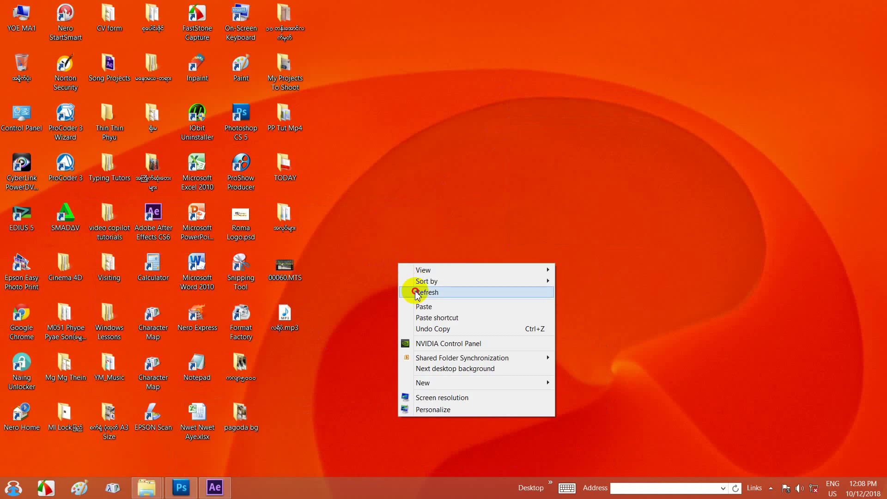
{"action": "left_click", "coordinate": [408, 292]}
{"action": "left_click", "coordinate": [217, 489]}
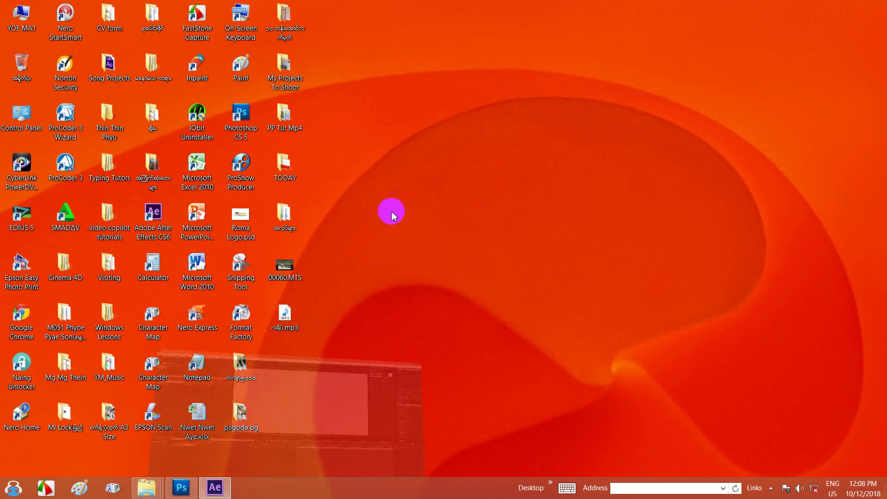
Try to import the MP3 song with the Burmese file name from the Desktop.
{"action": "left_click", "coordinate": [57, 222]}
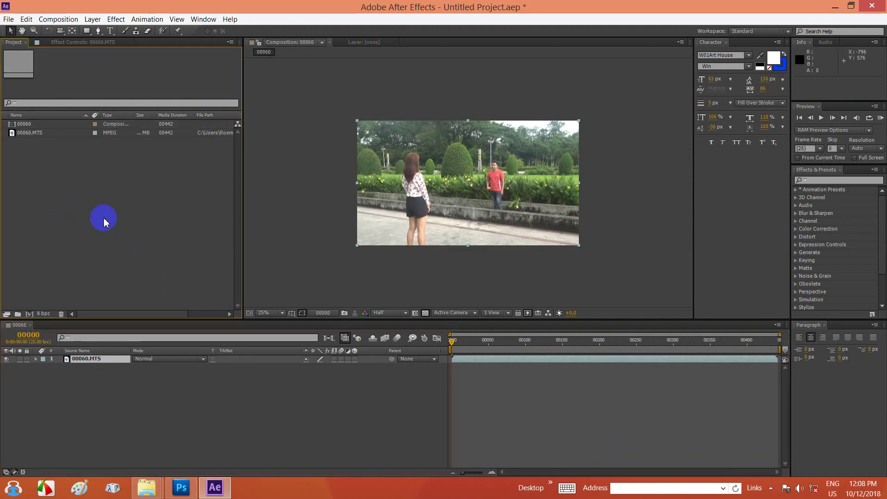
{"action": "double_click", "coordinate": [103, 222]}
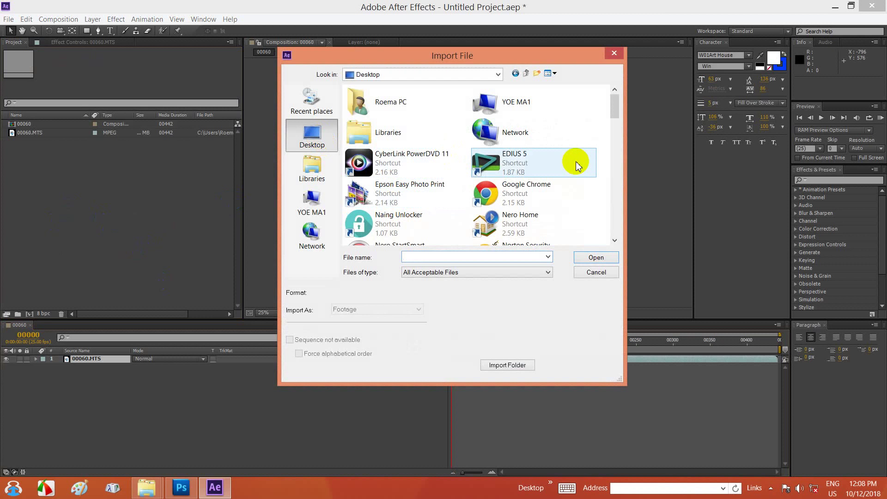
{"action": "left_click_drag", "start_coordinate": [614, 102], "coordinate": [618, 228]}
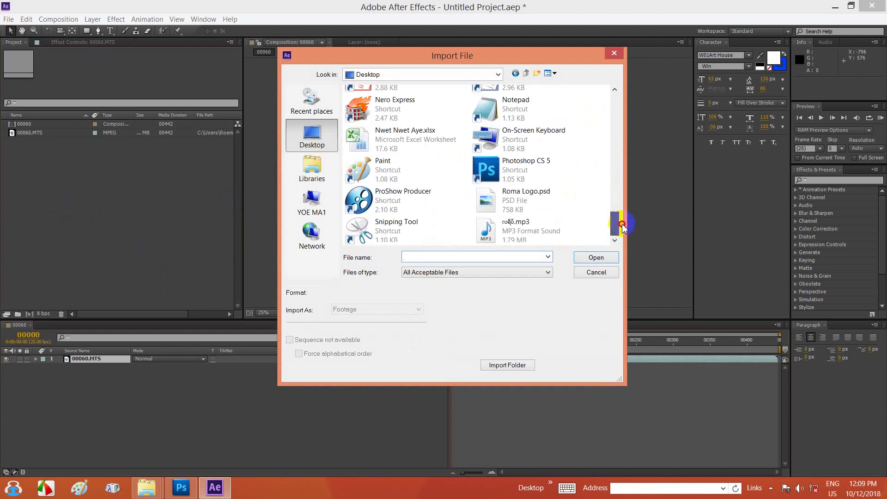
{"action": "left_click", "coordinate": [512, 228]}
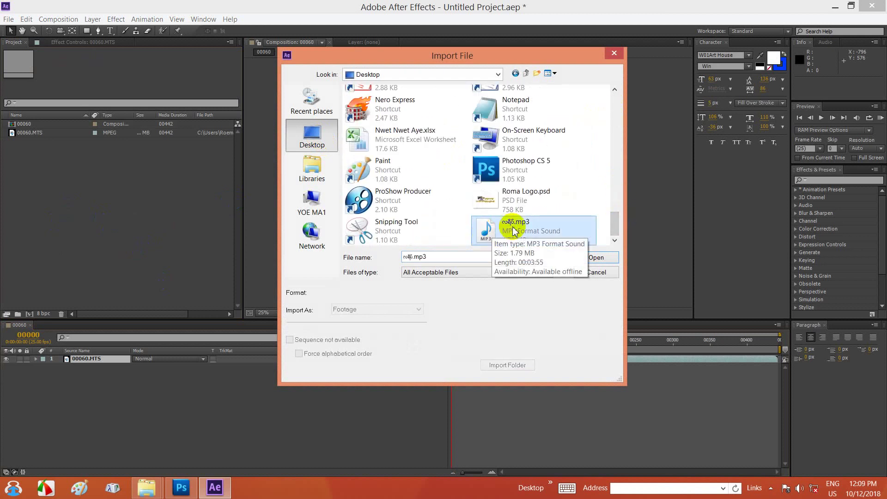
{"action": "left_click", "coordinate": [597, 257]}
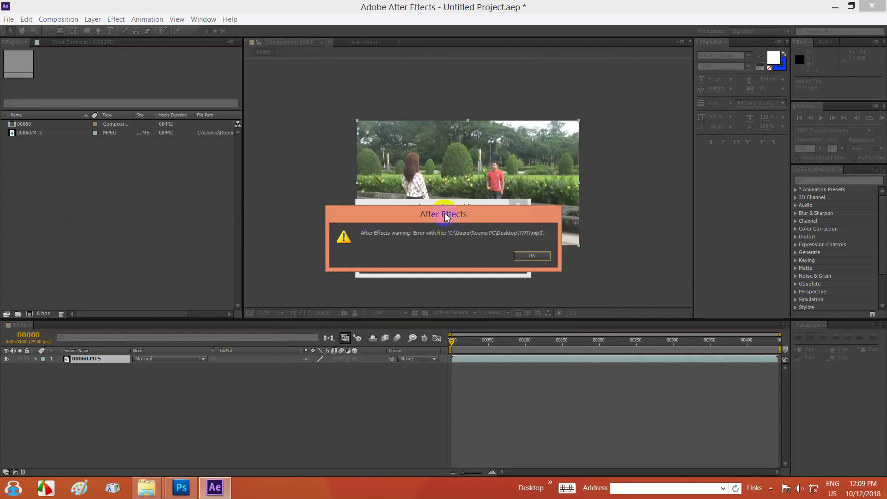
{"action": "left_click_drag", "start_coordinate": [446, 217], "coordinate": [461, 117]}
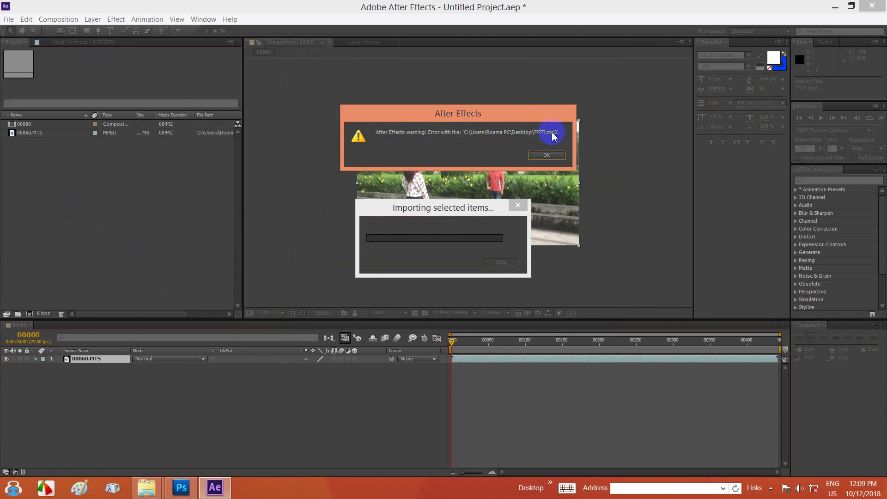
{"action": "left_click", "coordinate": [544, 157]}
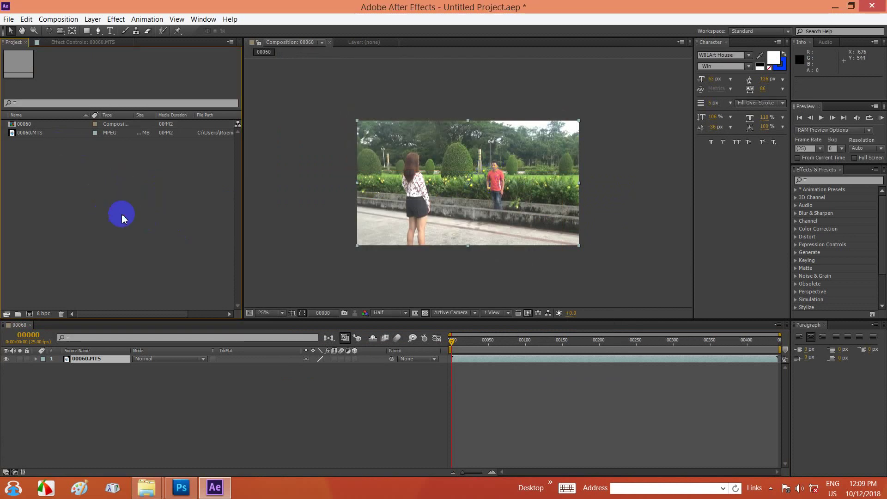
Switch to the Windows desktop and rename the MP3 song with the Burmese file name as Moon Shade.mp3.
{"action": "left_click", "coordinate": [841, 9]}
{"action": "right_click", "coordinate": [510, 122]}
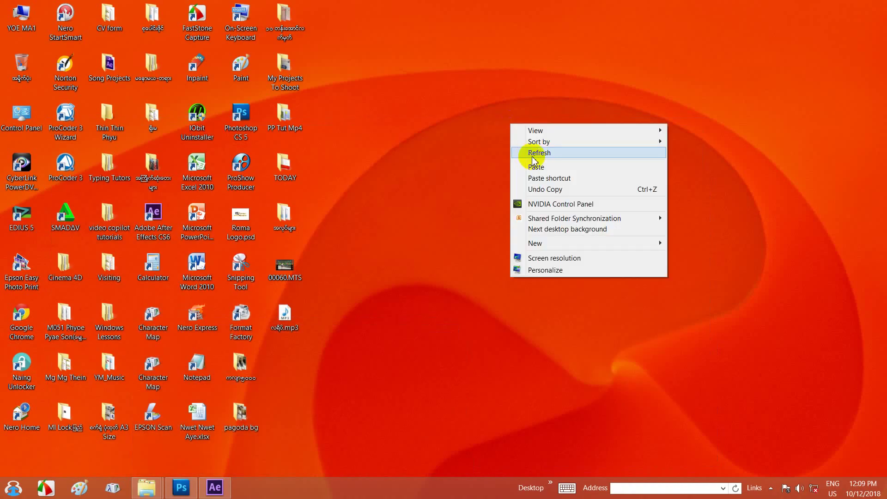
{"action": "left_click", "coordinate": [530, 148]}
{"action": "right_click", "coordinate": [443, 103]}
{"action": "left_click", "coordinate": [463, 132]}
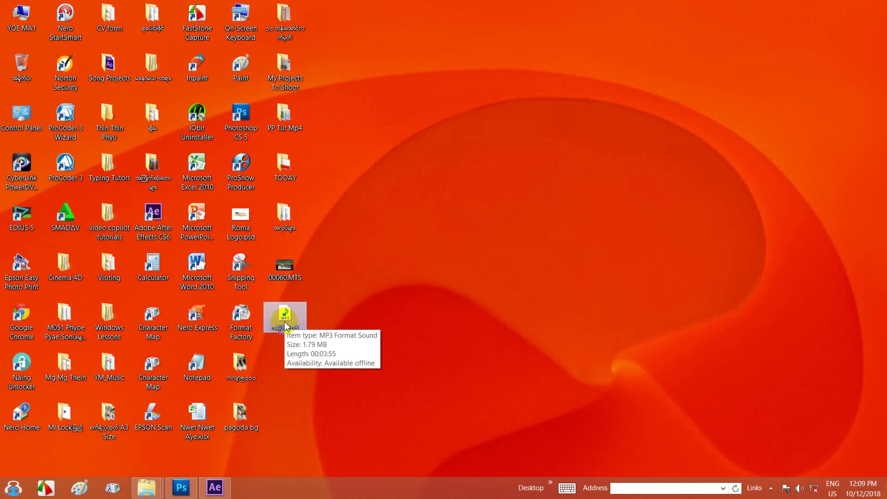
{"action": "left_click", "coordinate": [148, 215]}
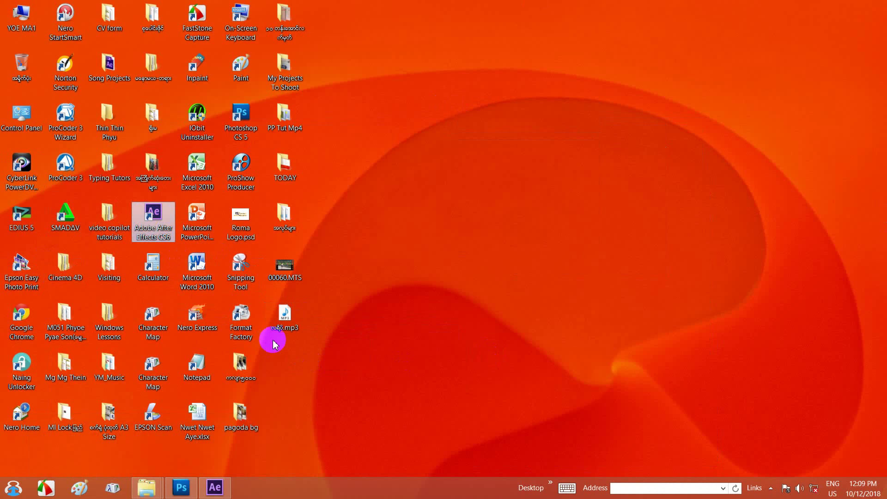
{"action": "left_click", "coordinate": [286, 320]}
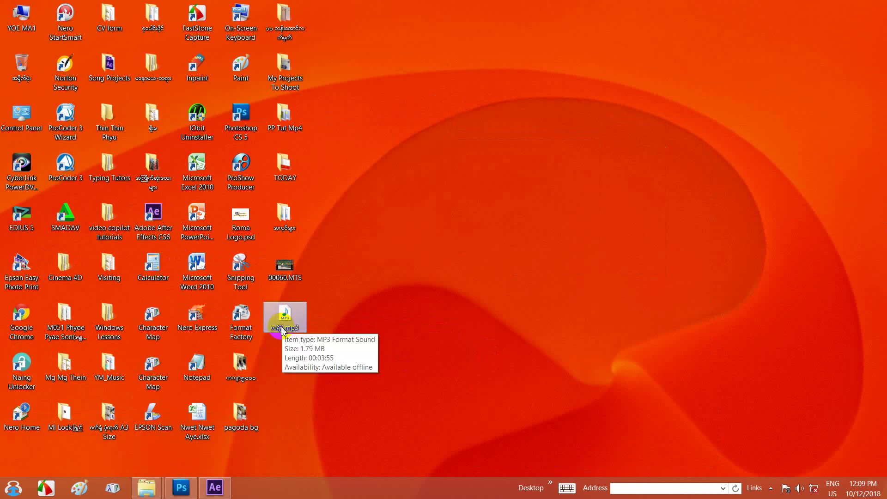
{"action": "left_click", "coordinate": [282, 329]}
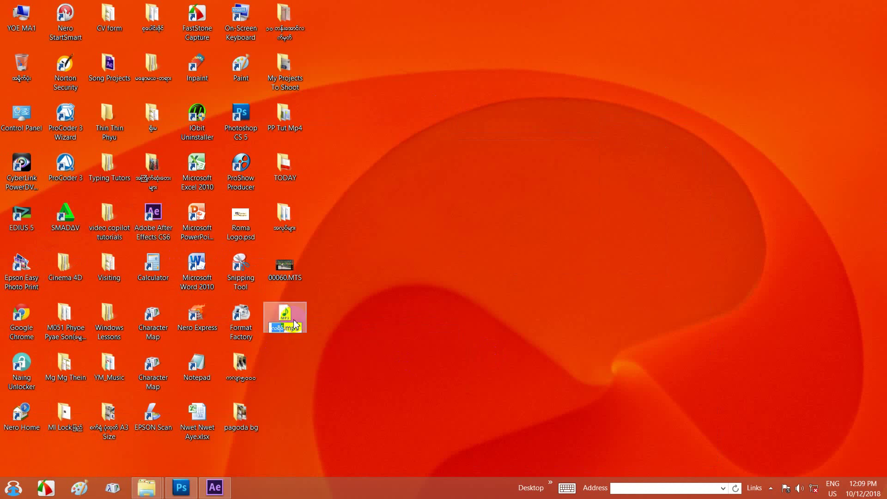
{"action": "type", "text": "Moon Shade.m"}
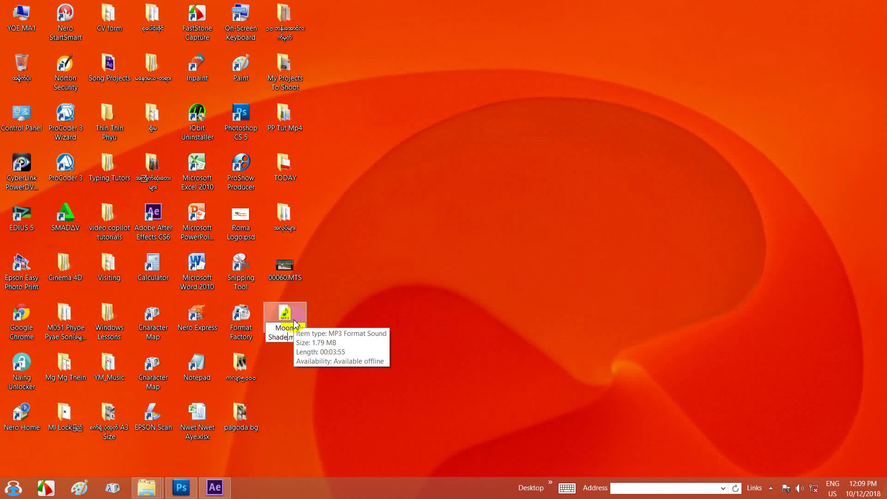
{"action": "key", "text": "Return"}
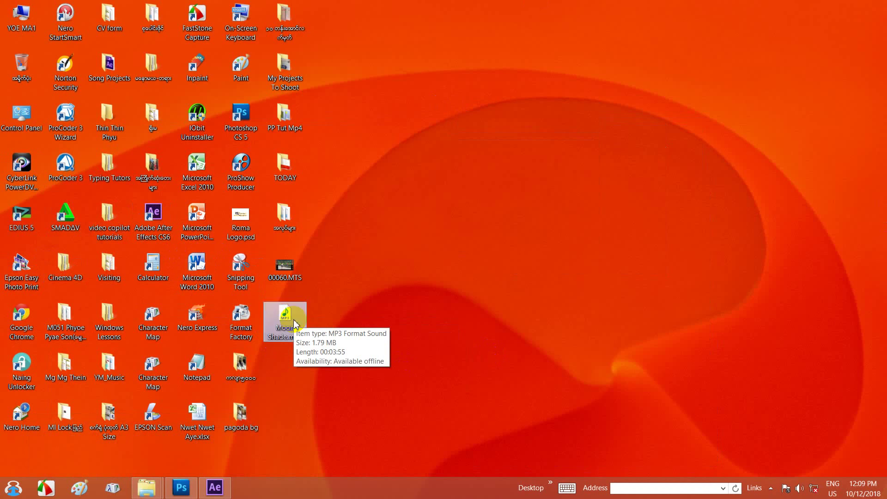
{"action": "right_click", "coordinate": [420, 132]}
{"action": "right_click", "coordinate": [396, 133]}
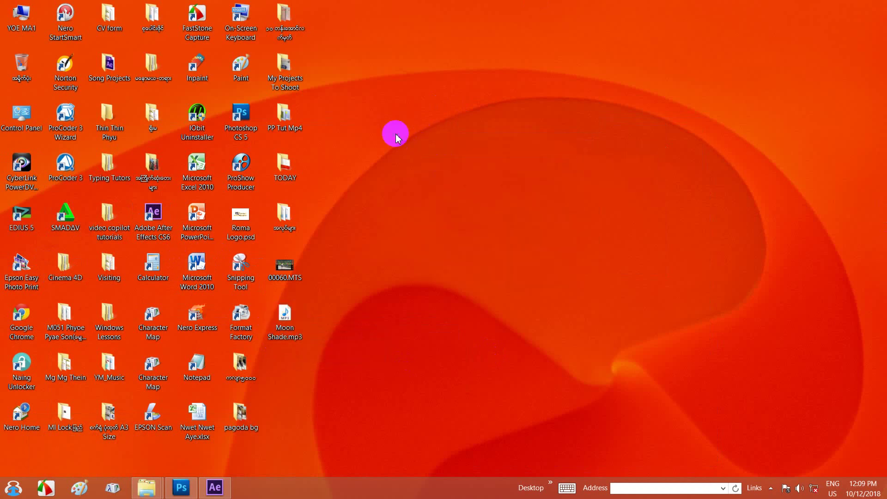
{"action": "left_click", "coordinate": [415, 162]}
{"action": "right_click", "coordinate": [411, 120]}
{"action": "left_click", "coordinate": [424, 148]}
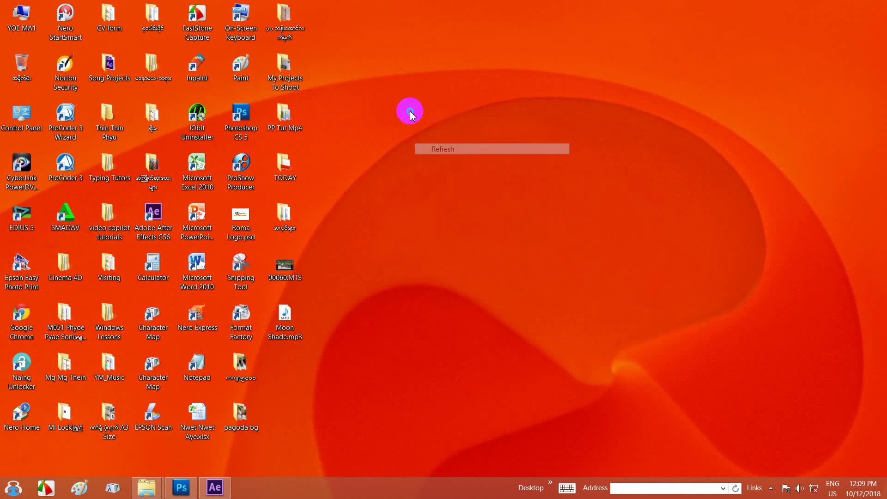
{"action": "right_click", "coordinate": [410, 112]}
{"action": "left_click", "coordinate": [430, 141]}
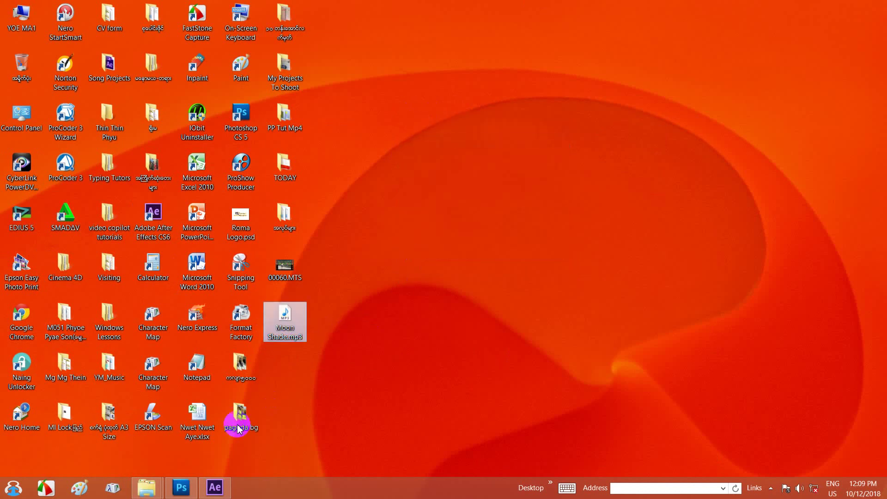
Return to After Effects and import Moon Shade.mp3 from the Desktop into the project.
{"action": "left_click", "coordinate": [214, 486]}
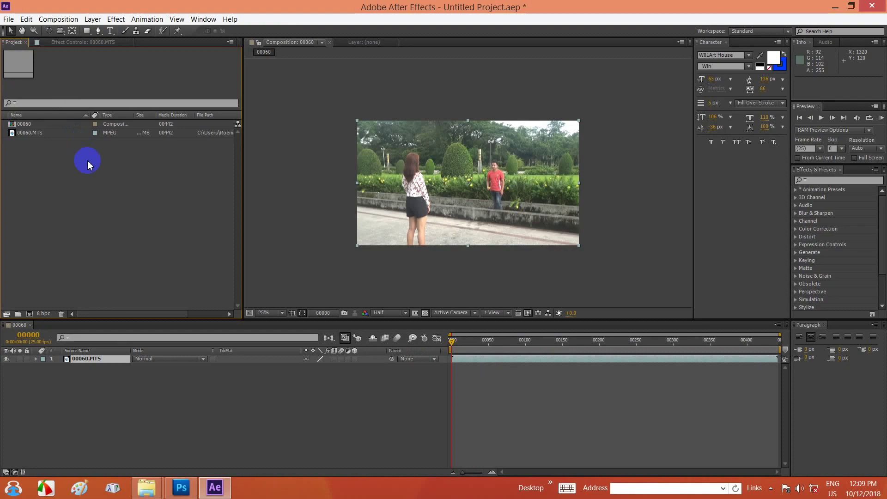
{"action": "double_click", "coordinate": [73, 208]}
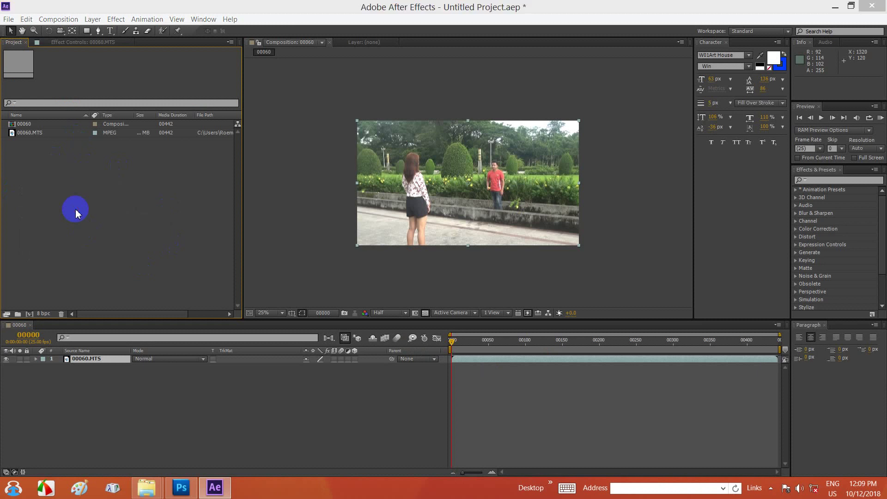
{"action": "left_click_drag", "start_coordinate": [625, 121], "coordinate": [614, 211]}
{"action": "left_click", "coordinate": [363, 176]}
{"action": "left_click", "coordinate": [609, 260]}
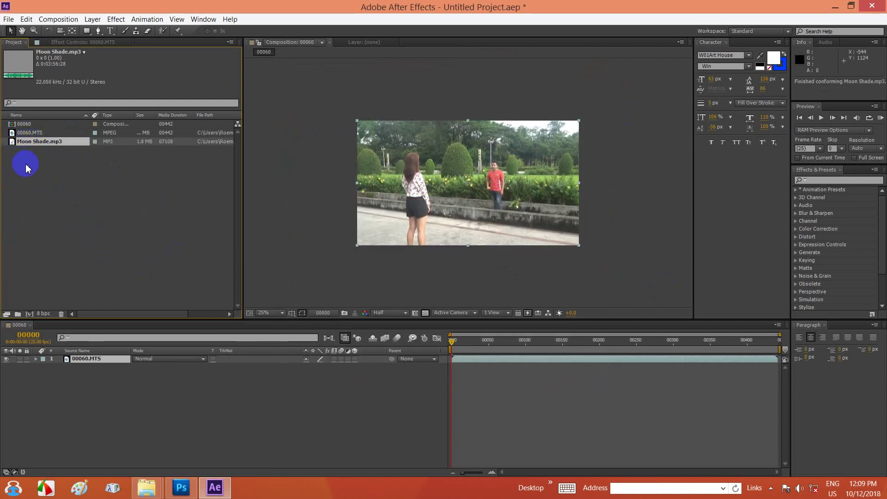
Delete the 00060 composition, 00060.MTS and Moon Shade.mp3 from the project.
{"action": "left_click_drag", "start_coordinate": [26, 167], "coordinate": [40, 120]}
{"action": "key", "text": "Delete"}
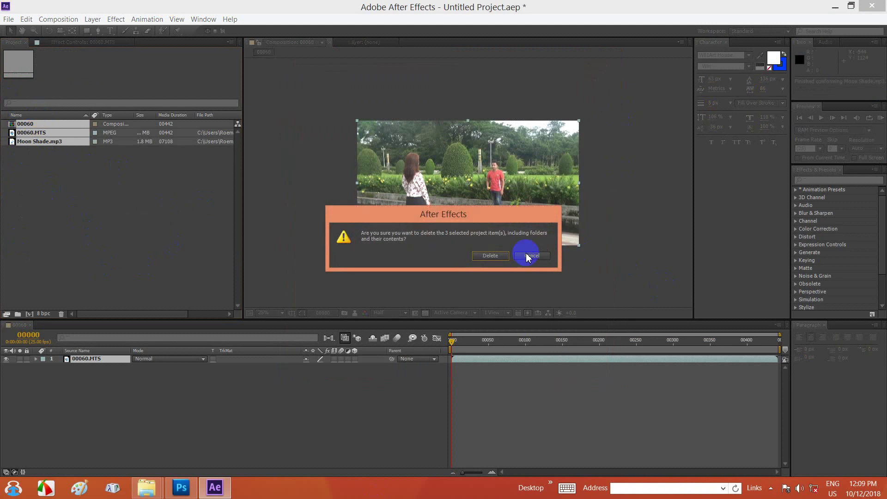
{"action": "left_click", "coordinate": [489, 256]}
Use the Multiple Files import to bring in 00060.MTS and Moon Shade.mp3 from the Desktop, and create a single composition from both.
{"action": "left_click", "coordinate": [9, 19]}
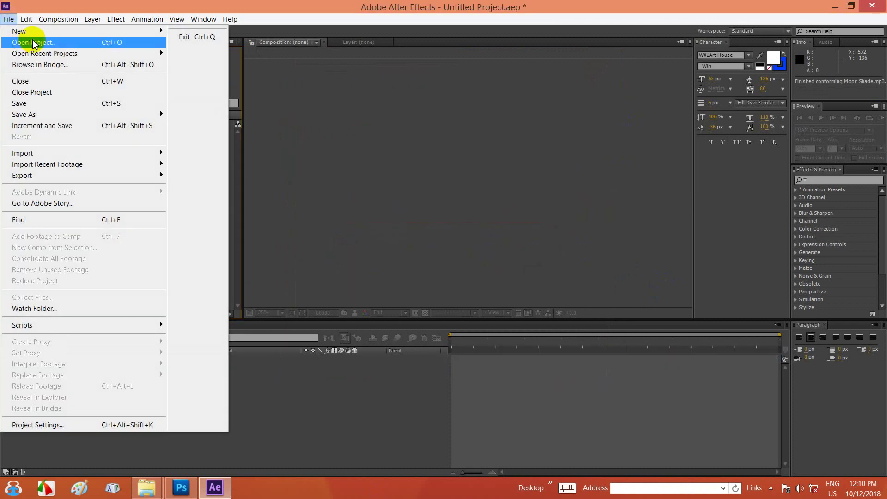
{"action": "mouse_move", "coordinate": [129, 153]}
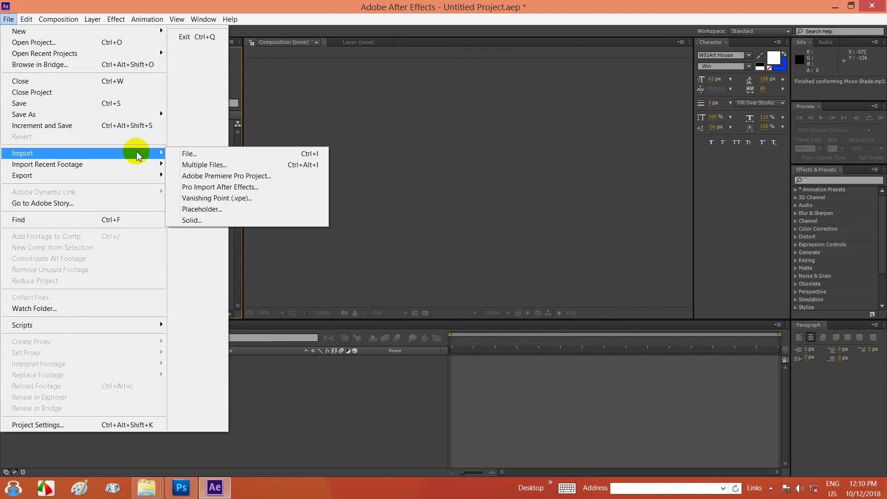
{"action": "left_click", "coordinate": [212, 167]}
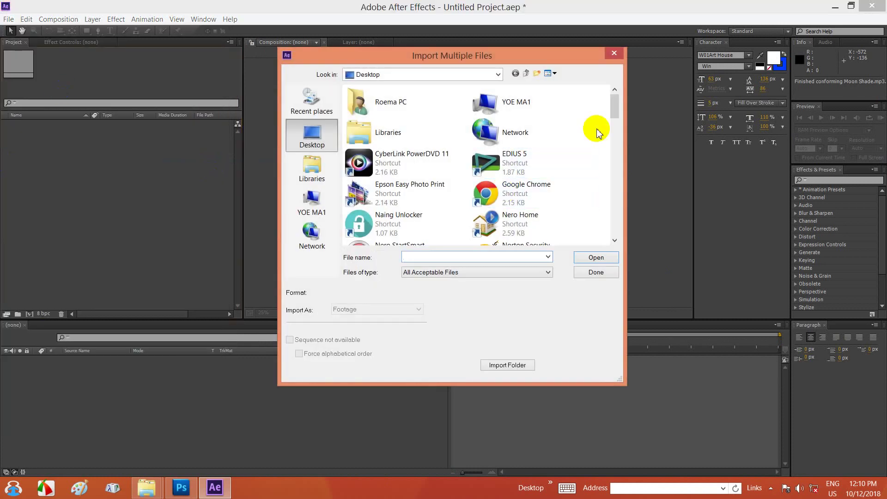
{"action": "left_click_drag", "start_coordinate": [614, 109], "coordinate": [616, 214]}
{"action": "left_click", "coordinate": [519, 141]}
{"action": "left_click", "coordinate": [399, 171], "text": "ctrl"}
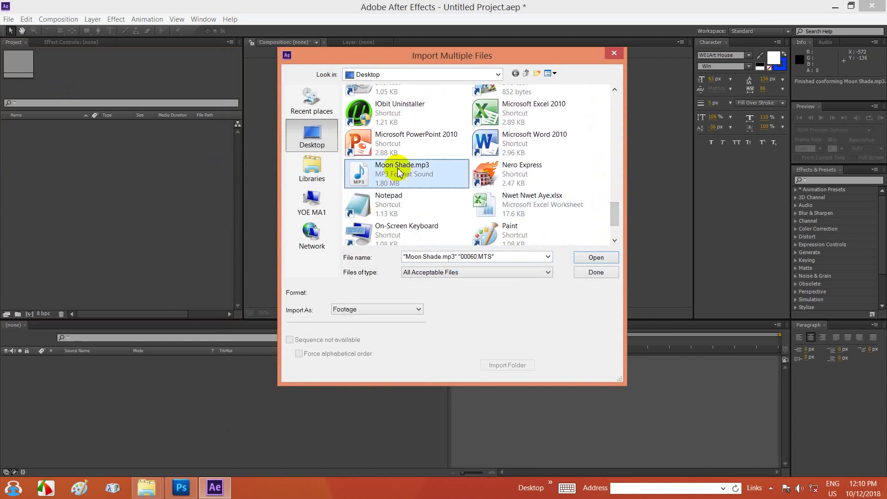
{"action": "left_click", "coordinate": [580, 259]}
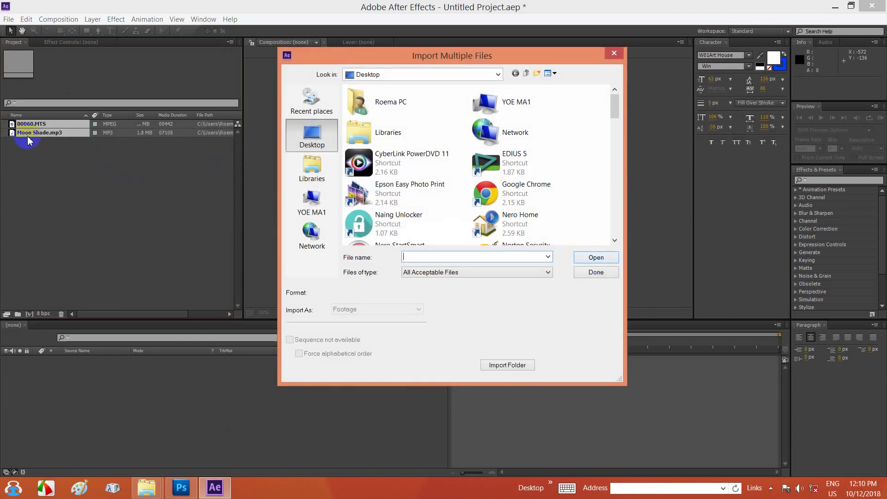
{"action": "left_click", "coordinate": [589, 273]}
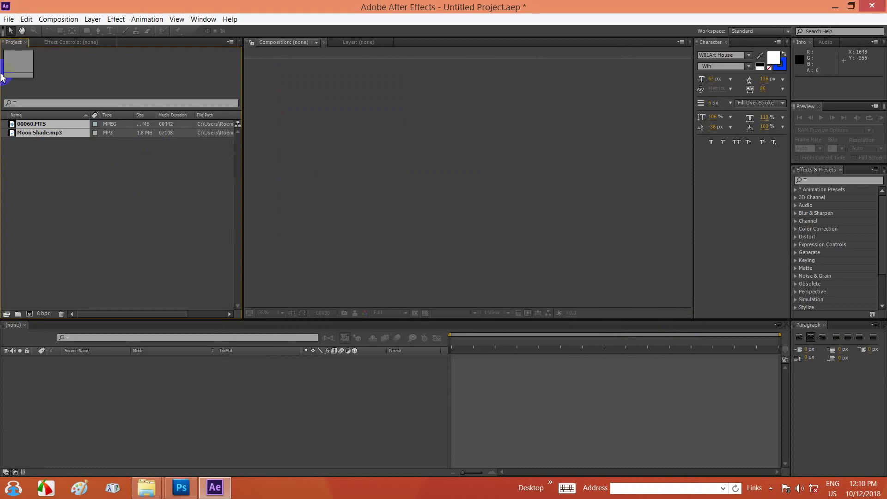
{"action": "left_click_drag", "start_coordinate": [34, 165], "coordinate": [77, 423]}
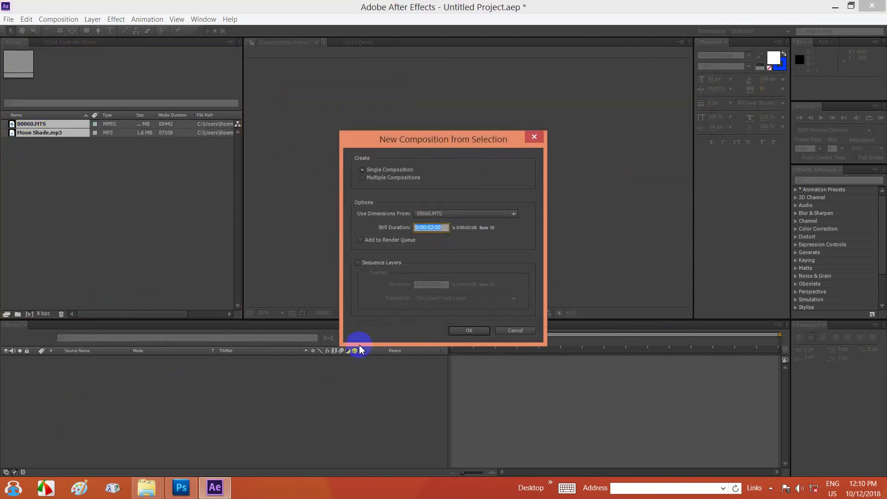
{"action": "left_click", "coordinate": [465, 331]}
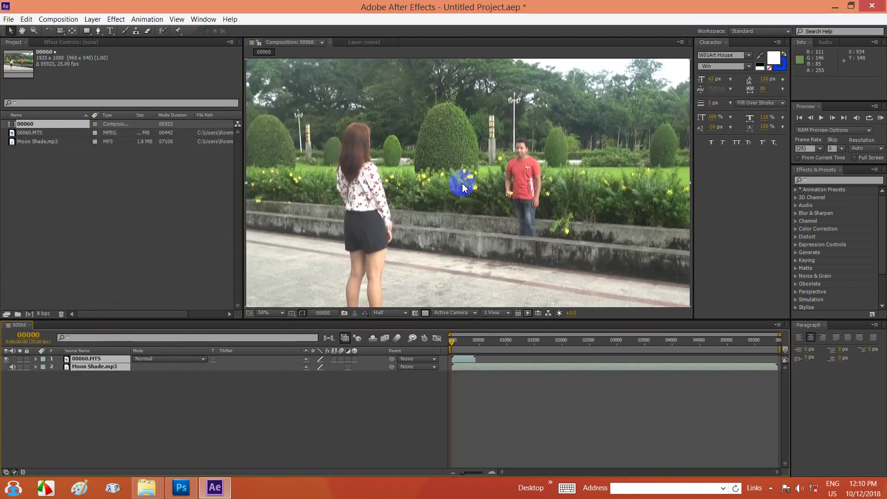
Delete the 00060 composition, 00060.MTS and Moon Shade.mp3 from the project.
{"action": "left_click", "coordinate": [74, 246]}
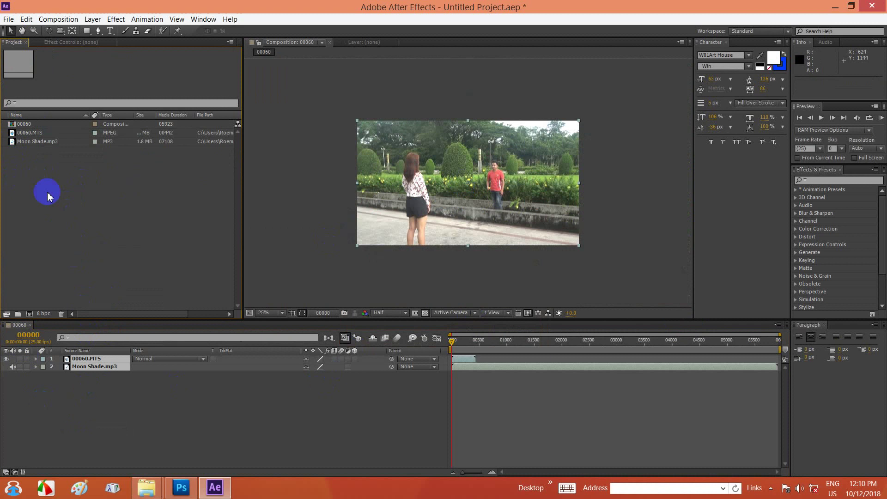
{"action": "left_click_drag", "start_coordinate": [23, 172], "coordinate": [63, 114]}
{"action": "key", "text": "Delete"}
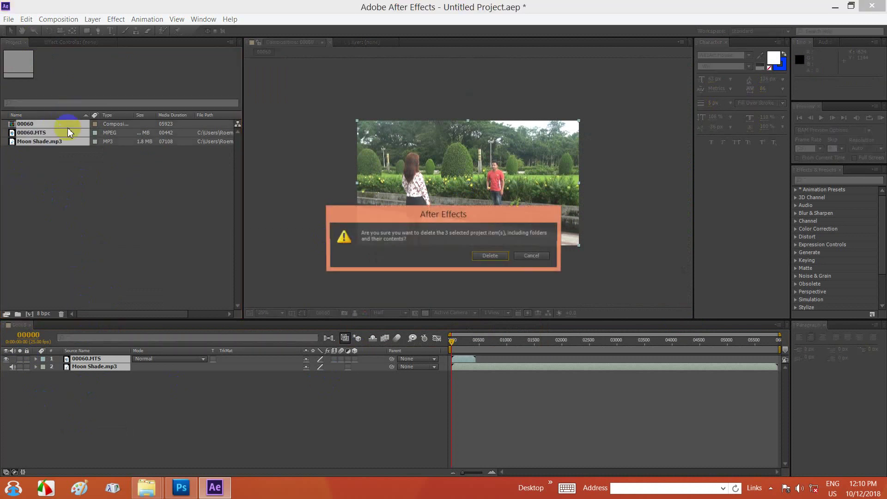
{"action": "left_click", "coordinate": [475, 253]}
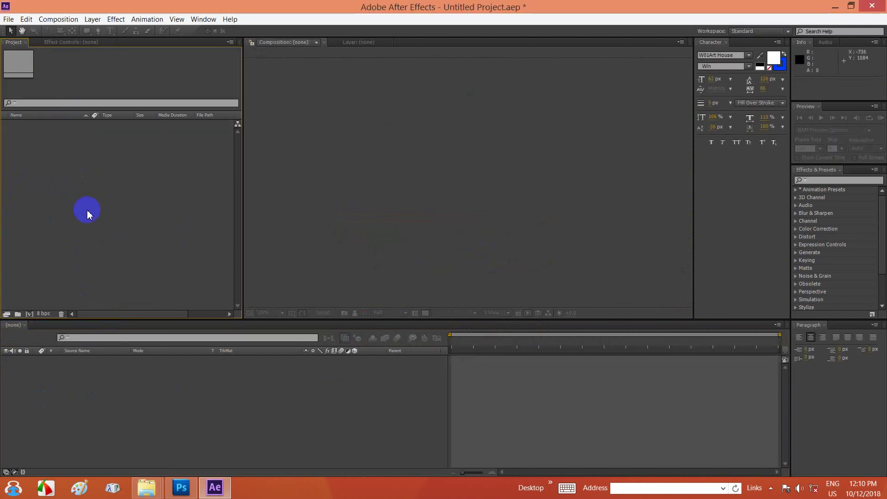
Bring 00060.MTS and Moon Shade.mp3 straight from the Windows desktop into the After Effects project and create a single composition from both.
{"action": "left_click", "coordinate": [835, 7]}
{"action": "right_click", "coordinate": [484, 135]}
{"action": "left_click", "coordinate": [491, 163]}
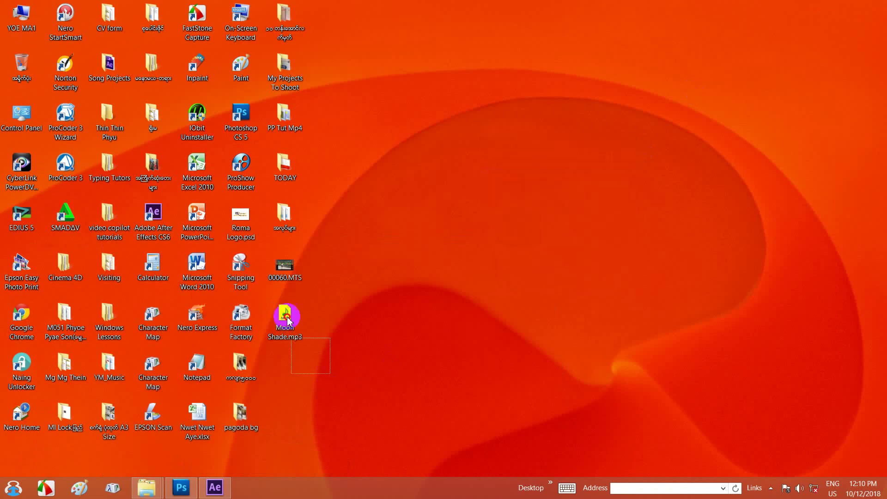
{"action": "left_click_drag", "start_coordinate": [287, 320], "coordinate": [286, 267]}
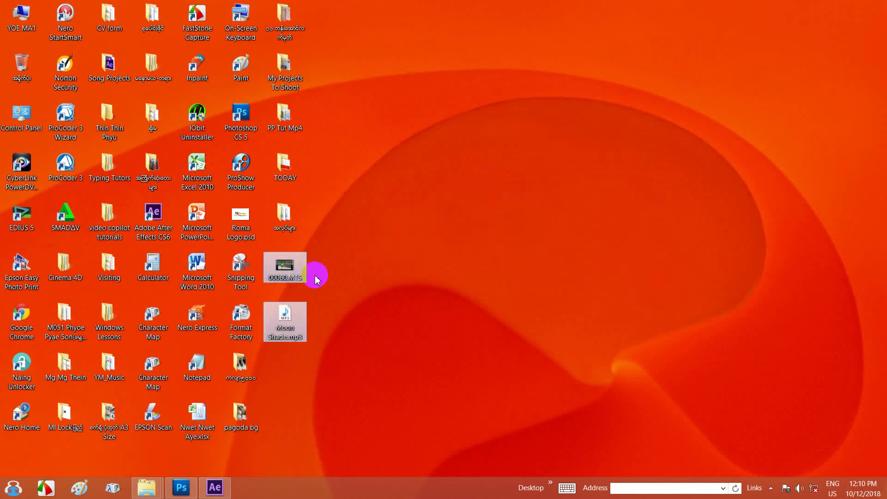
{"action": "left_click_drag", "start_coordinate": [279, 270], "coordinate": [169, 200]}
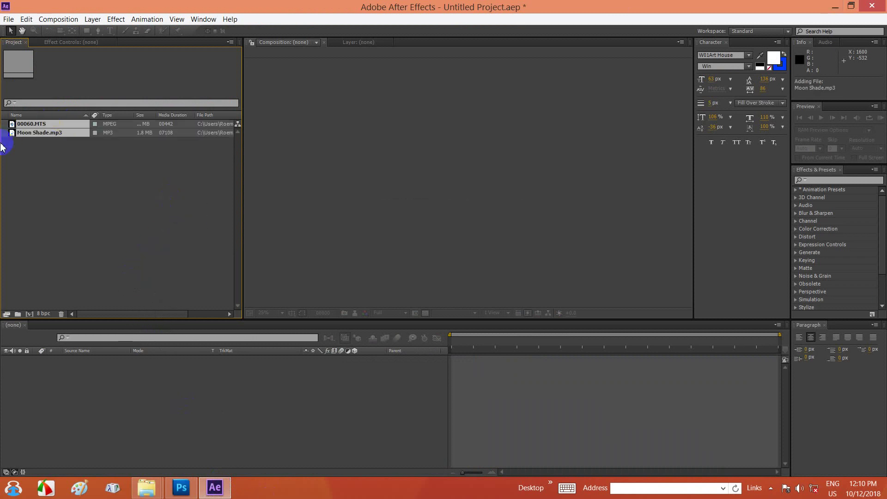
{"action": "left_click_drag", "start_coordinate": [37, 122], "coordinate": [155, 420]}
{"action": "left_click", "coordinate": [469, 331]}
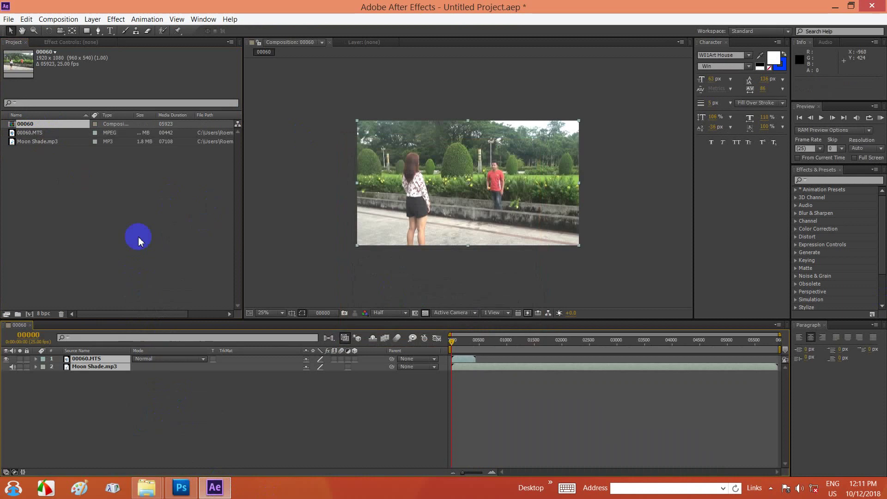
Delete all three project items: the 00060 composition, 00060.MTS and Moon Shade.mp3.
{"action": "left_click_drag", "start_coordinate": [29, 173], "coordinate": [55, 104]}
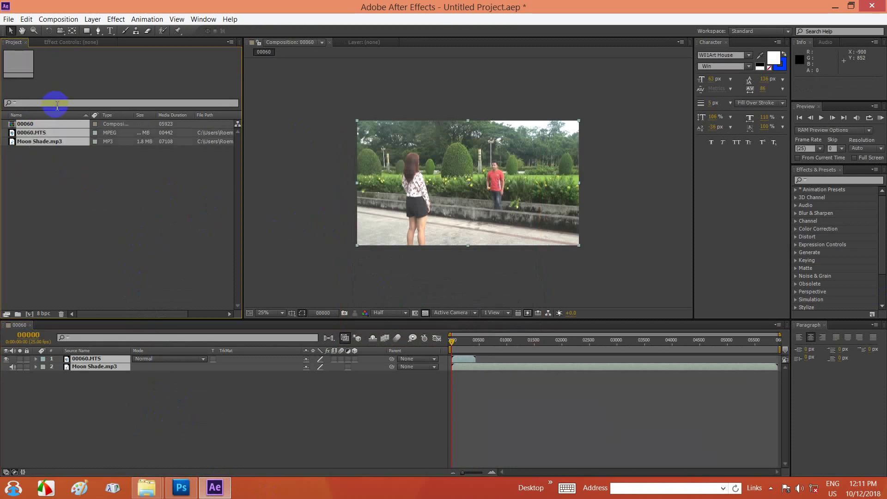
{"action": "key", "text": "Delete"}
{"action": "left_click", "coordinate": [481, 259]}
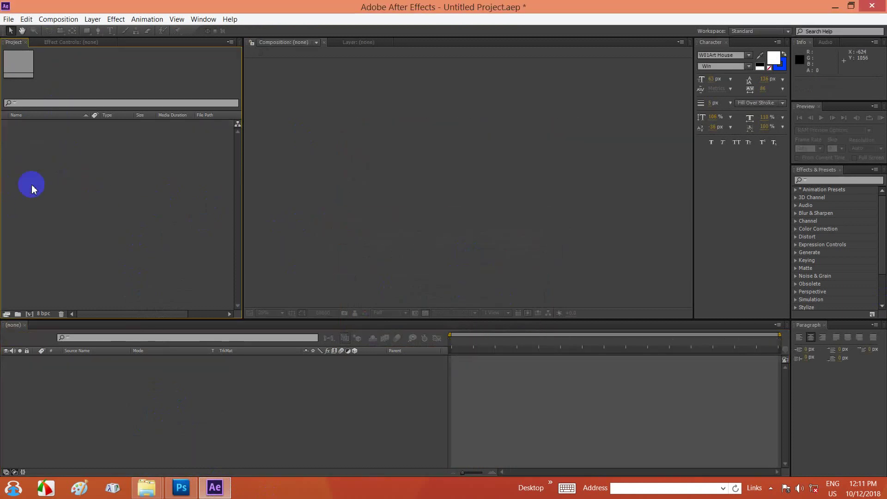
Use the standard File import to bring in 00060.MTS and Moon Shade.mp3 together from the Desktop, and build one composition from them.
{"action": "right_click", "coordinate": [89, 203]}
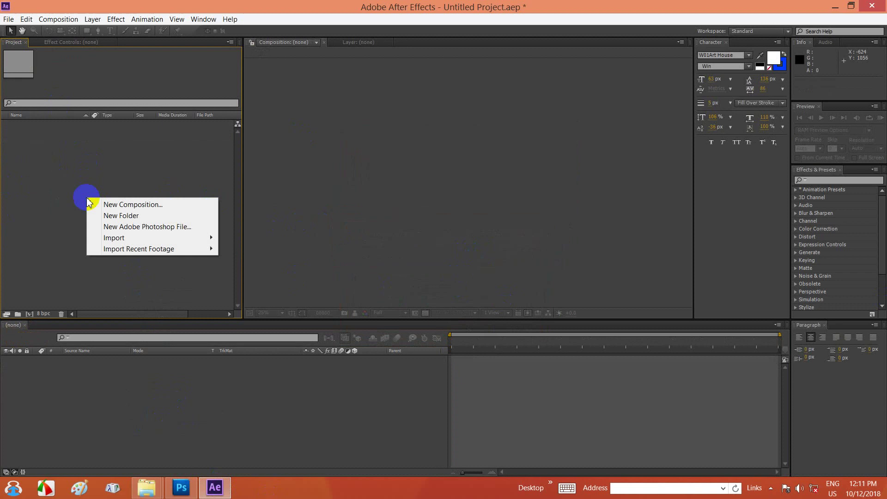
{"action": "mouse_move", "coordinate": [164, 237]}
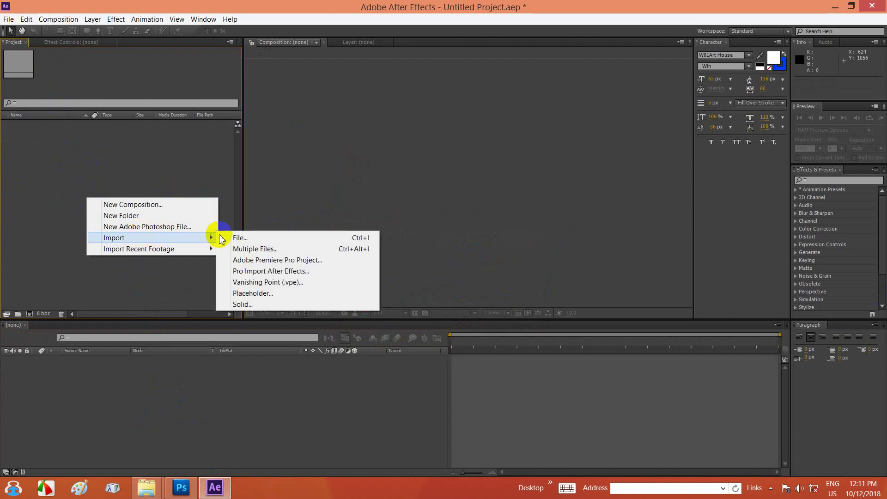
{"action": "left_click", "coordinate": [251, 239]}
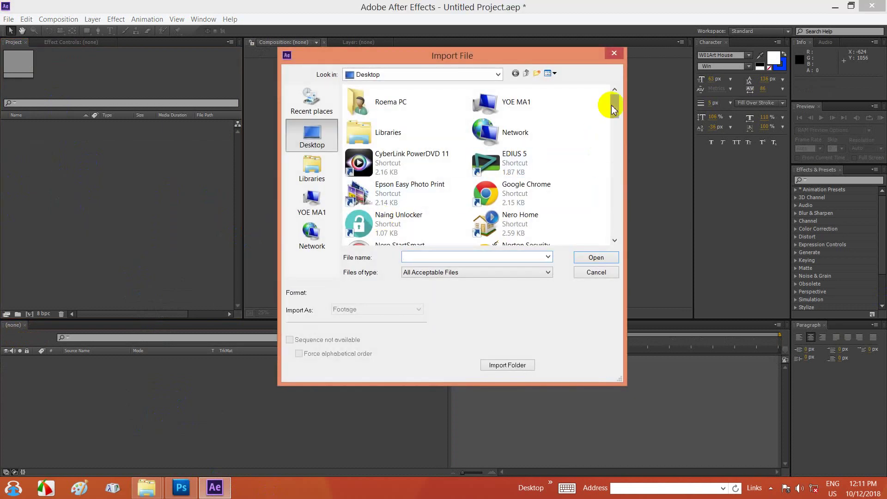
{"action": "left_click_drag", "start_coordinate": [615, 101], "coordinate": [635, 190]}
{"action": "left_click", "coordinate": [527, 113]}
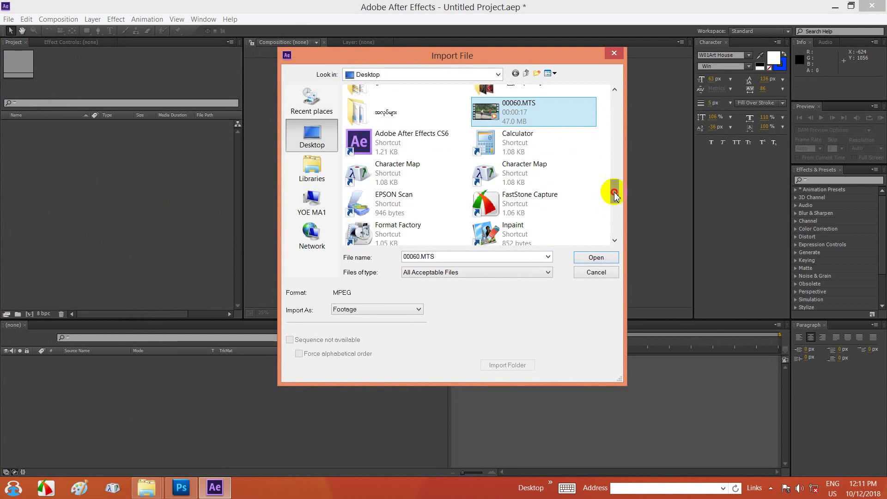
{"action": "left_click_drag", "start_coordinate": [615, 194], "coordinate": [614, 212]}
{"action": "left_click", "coordinate": [408, 161]}
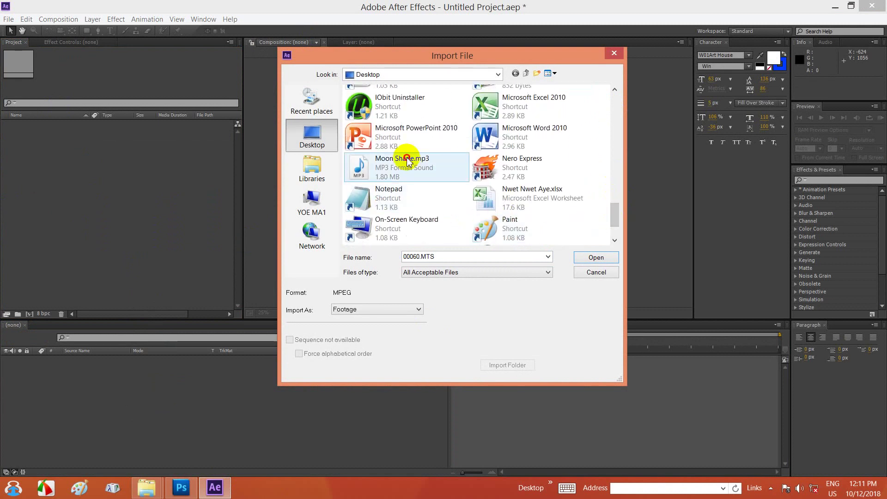
{"action": "left_click", "coordinate": [592, 257]}
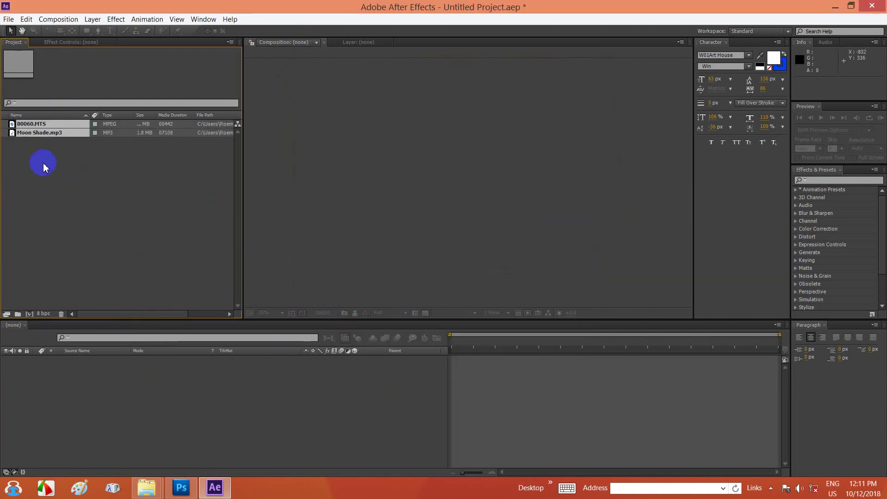
{"action": "left_click_drag", "start_coordinate": [43, 125], "coordinate": [71, 418]}
{"action": "left_click", "coordinate": [467, 330]}
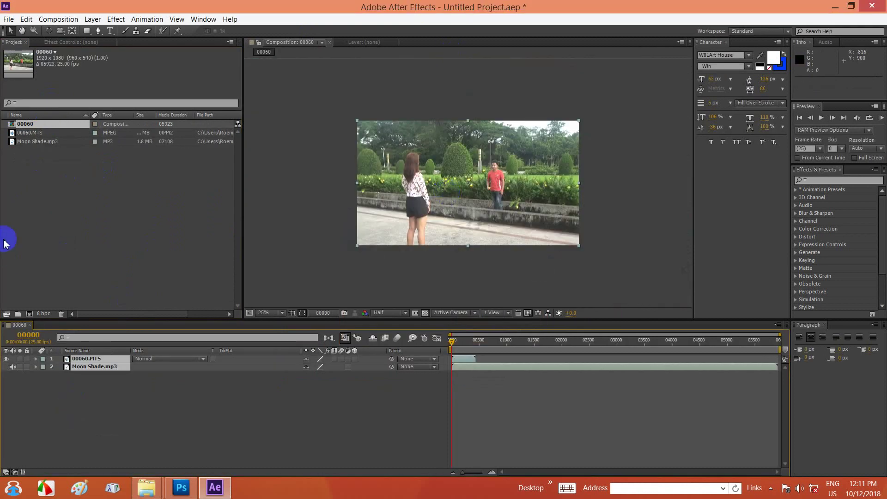
{"action": "left_click_drag", "start_coordinate": [8, 177], "coordinate": [171, 273]}
{"action": "left_click", "coordinate": [21, 141]}
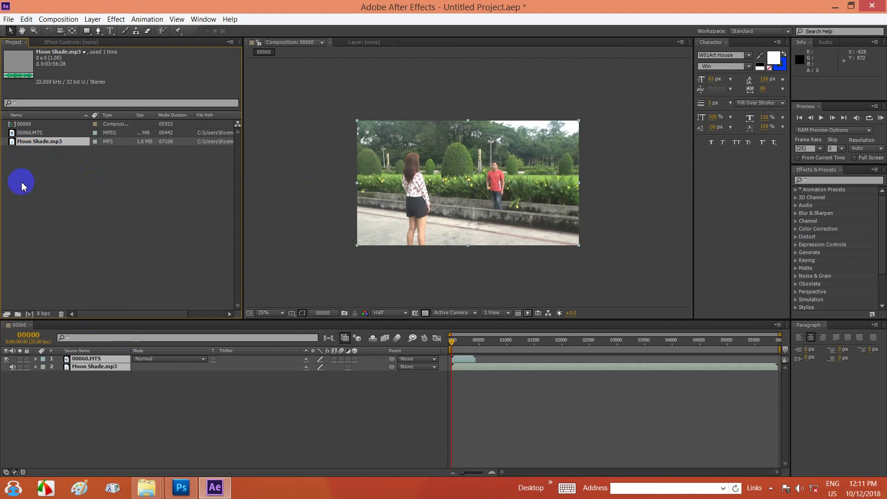
{"action": "left_click_drag", "start_coordinate": [21, 184], "coordinate": [41, 123]}
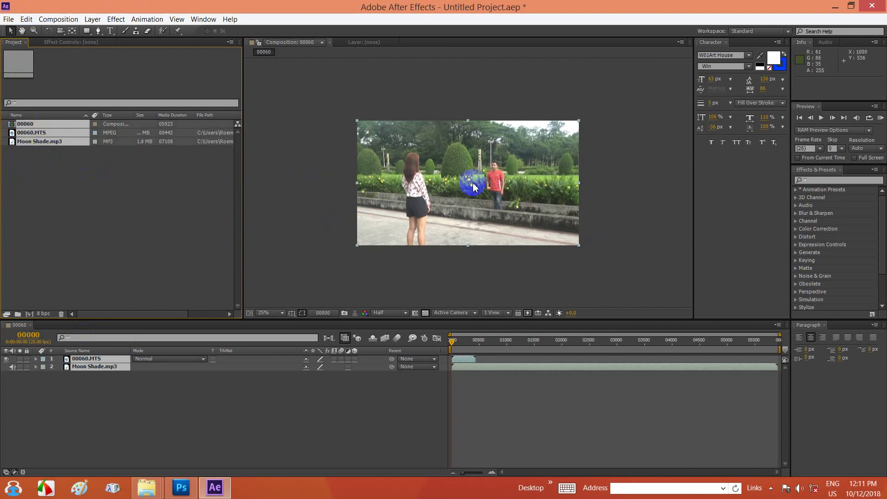
{"action": "scroll", "coordinate": [481, 187], "scroll_direction": "up", "scroll_amount": 2}
{"action": "scroll", "coordinate": [462, 199], "scroll_direction": "down", "scroll_amount": 1}
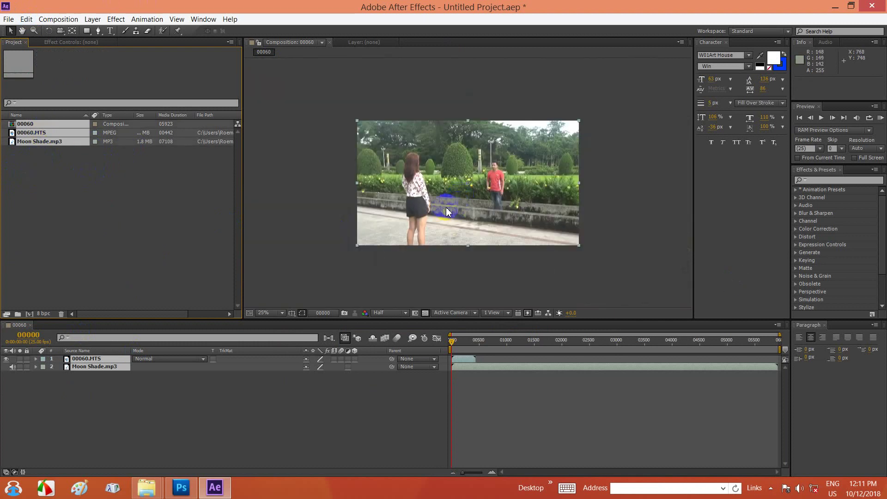
{"action": "scroll", "coordinate": [445, 207], "scroll_direction": "up", "scroll_amount": 2}
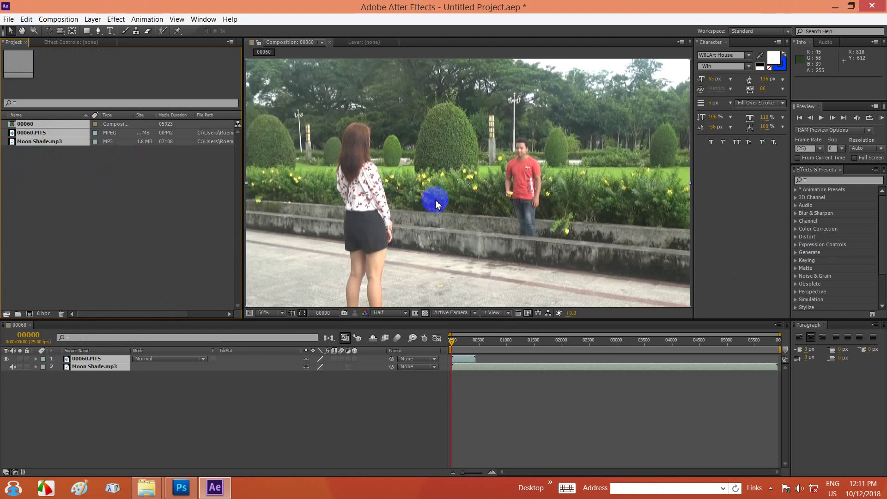
Clear the project by deleting the 00060 composition, 00060.MTS and Moon Shade.mp3.
{"action": "left_click", "coordinate": [24, 173]}
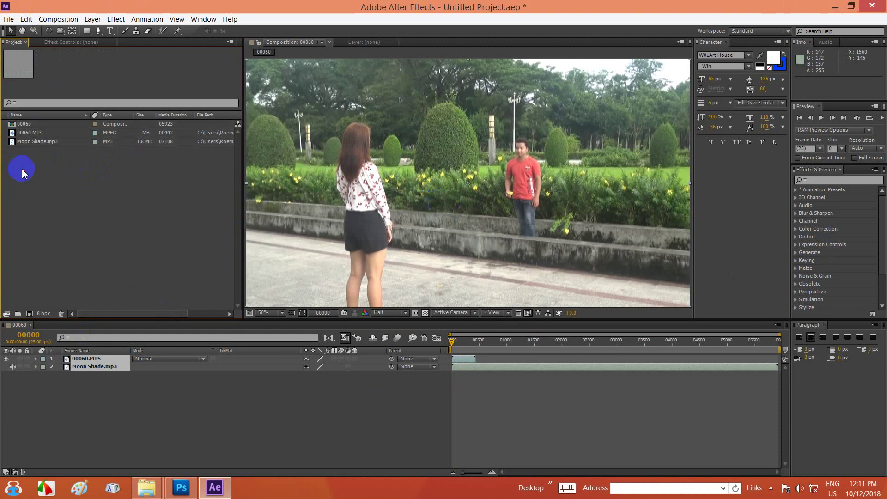
{"action": "left_click_drag", "start_coordinate": [28, 197], "coordinate": [69, 106]}
{"action": "key", "text": "Delete"}
{"action": "left_click", "coordinate": [506, 256]}
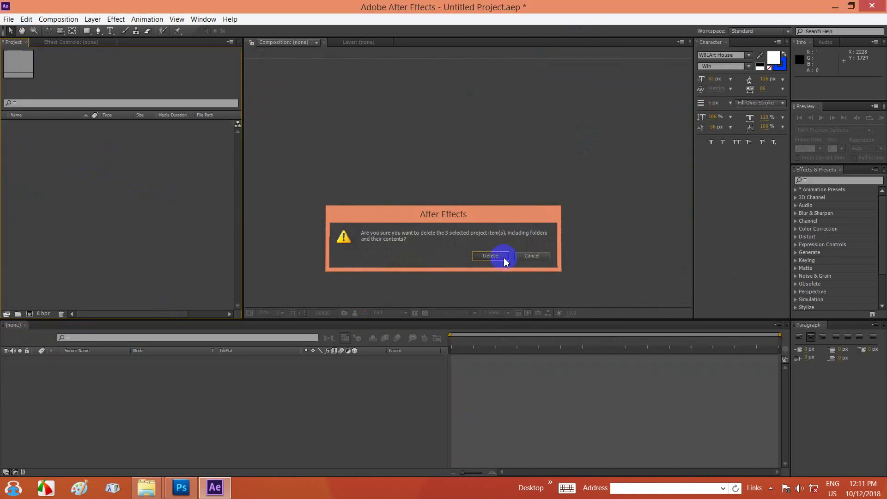
Switch to the Windows desktop, refresh it and create a new folder named My Edit.
{"action": "left_click", "coordinate": [835, 7]}
{"action": "right_click", "coordinate": [434, 176]}
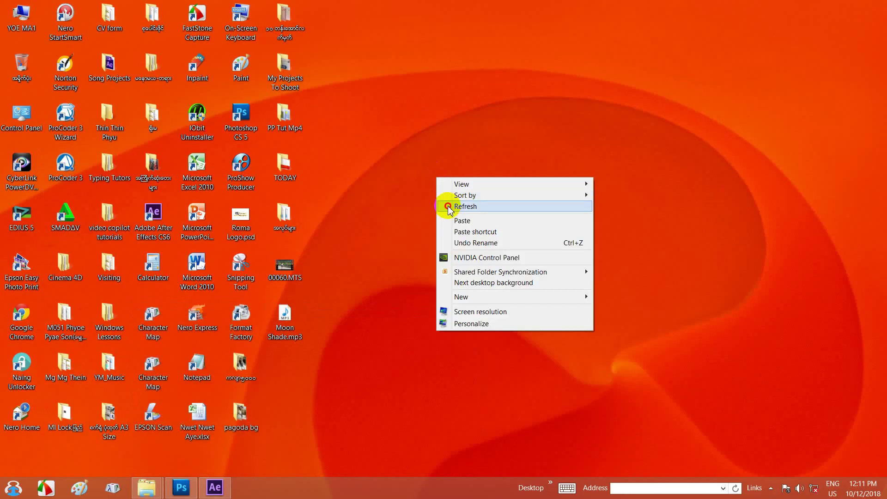
{"action": "left_click", "coordinate": [451, 203]}
{"action": "right_click", "coordinate": [383, 226]}
{"action": "mouse_move", "coordinate": [503, 342]}
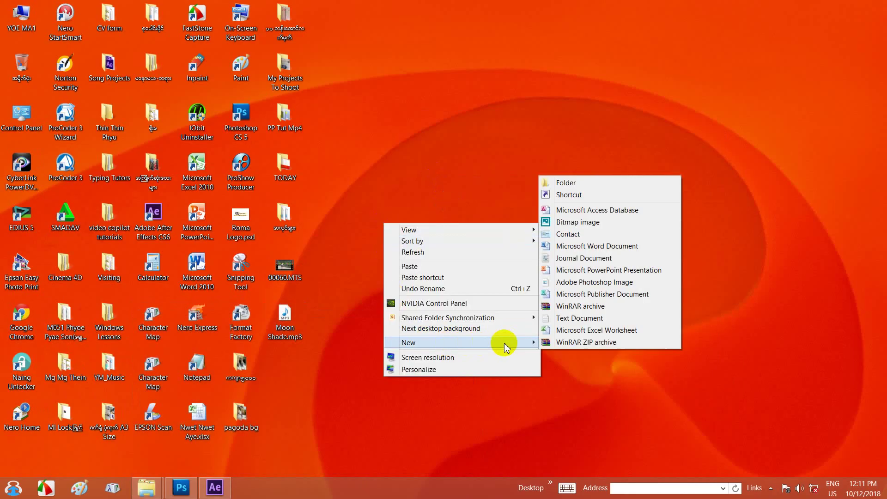
{"action": "left_click", "coordinate": [588, 185]}
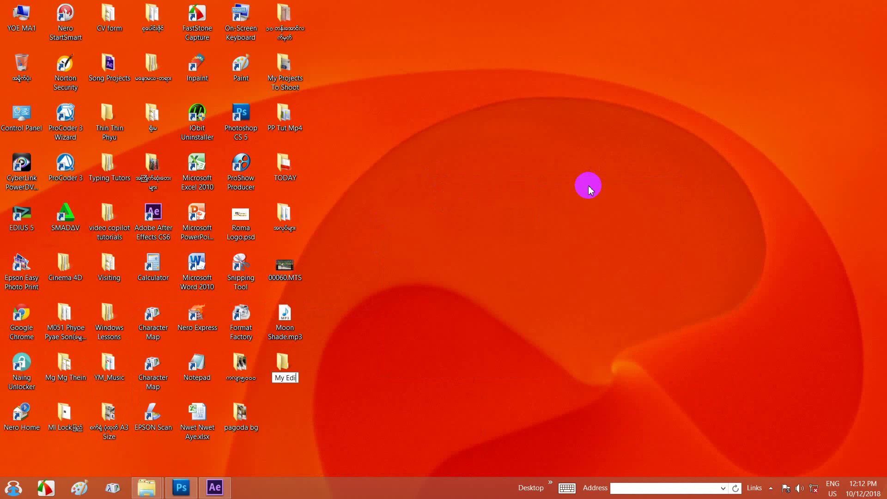
{"action": "key", "text": "Return"}
Move 00060.MTS and Moon Shade.mp3 into the My Edit folder and refresh the desktop.
{"action": "left_click_drag", "start_coordinate": [333, 344], "coordinate": [287, 365]}
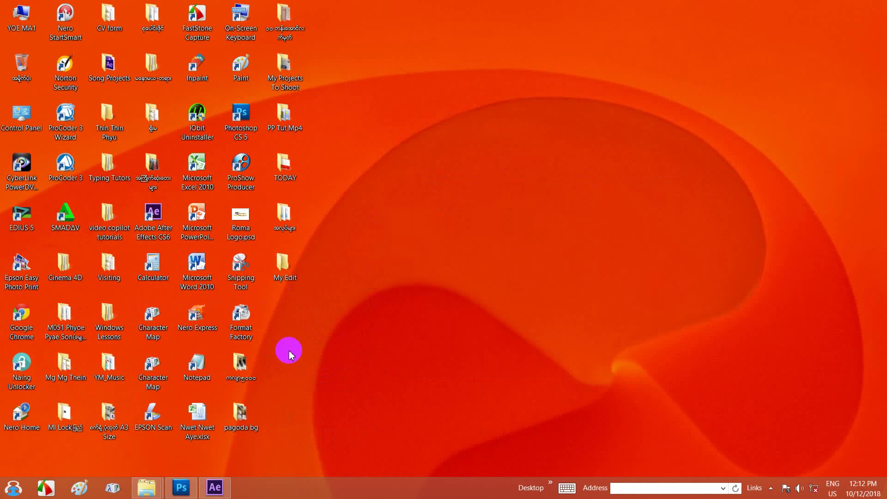
{"action": "right_click", "coordinate": [380, 156]}
{"action": "left_click", "coordinate": [398, 185]}
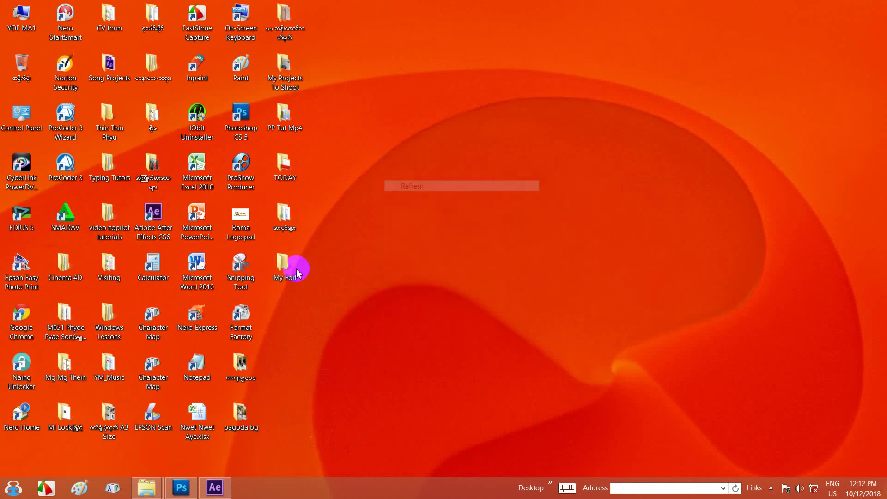
Switch to After Effects and try to bring the My Edit folder from the desktop straight into the project.
{"action": "left_click", "coordinate": [216, 488]}
{"action": "left_click_drag", "start_coordinate": [217, 490], "coordinate": [116, 222]}
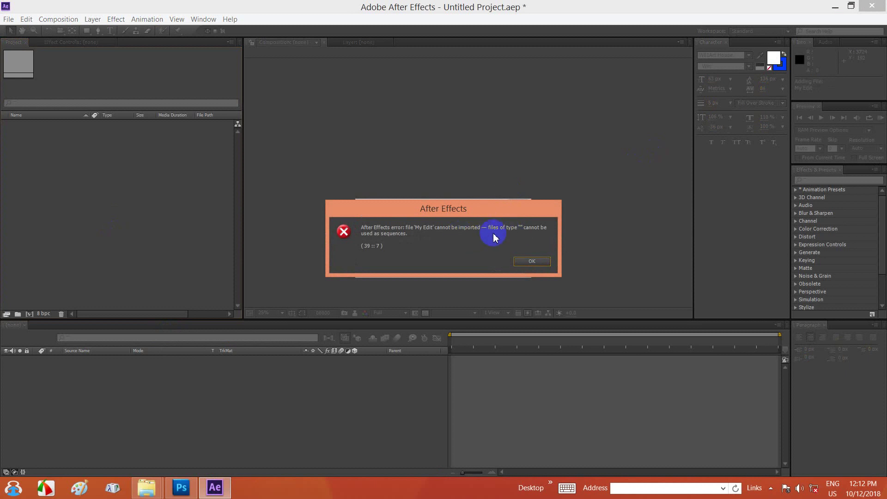
{"action": "left_click", "coordinate": [530, 263]}
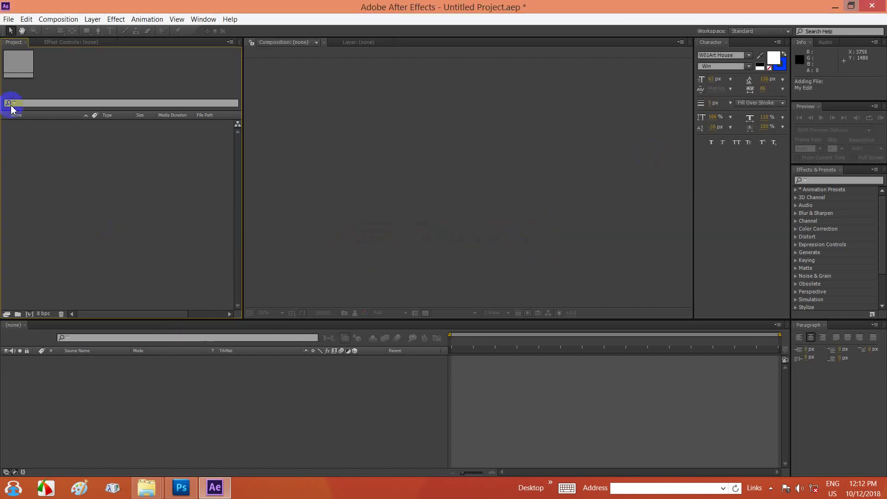
Import the My Edit folder from the Desktop as a whole folder and expand it to select its contents.
{"action": "left_click", "coordinate": [117, 220]}
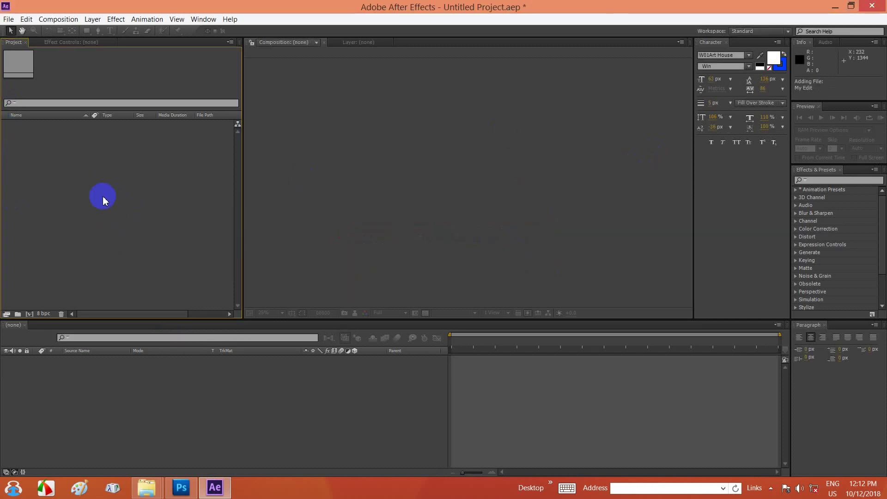
{"action": "double_click", "coordinate": [103, 200]}
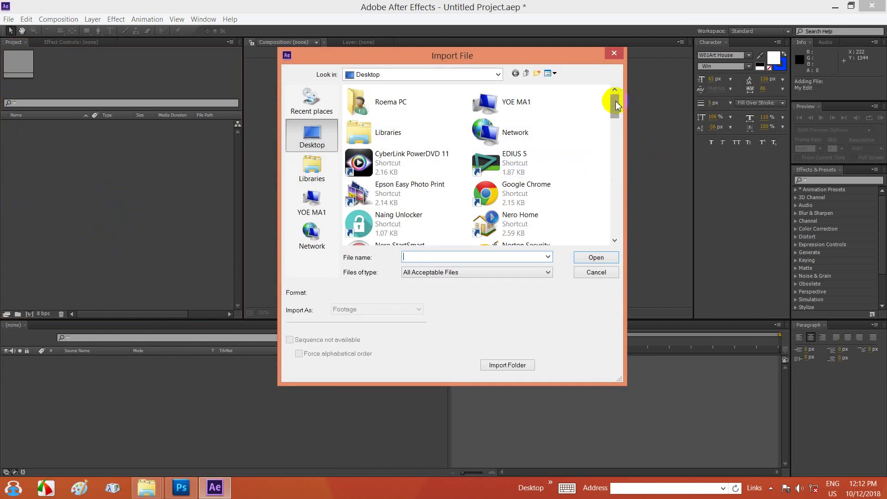
{"action": "left_click_drag", "start_coordinate": [615, 103], "coordinate": [608, 138]}
{"action": "left_click", "coordinate": [508, 181]}
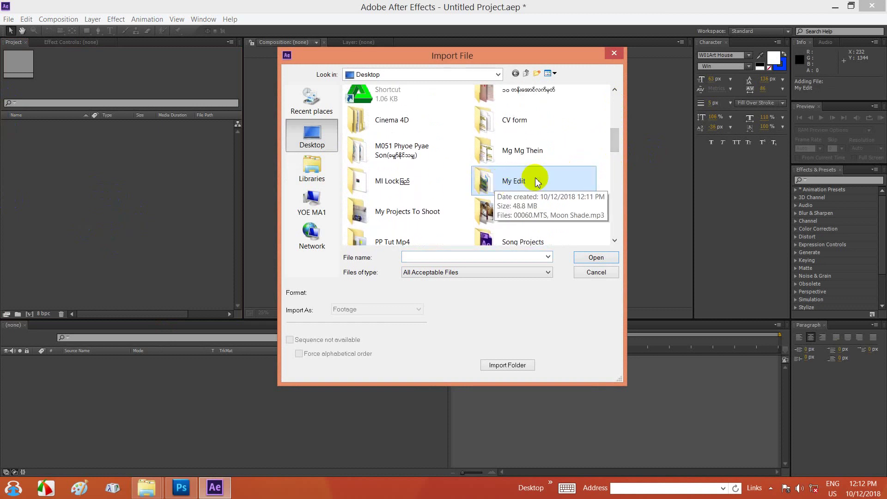
{"action": "left_click", "coordinate": [513, 370]}
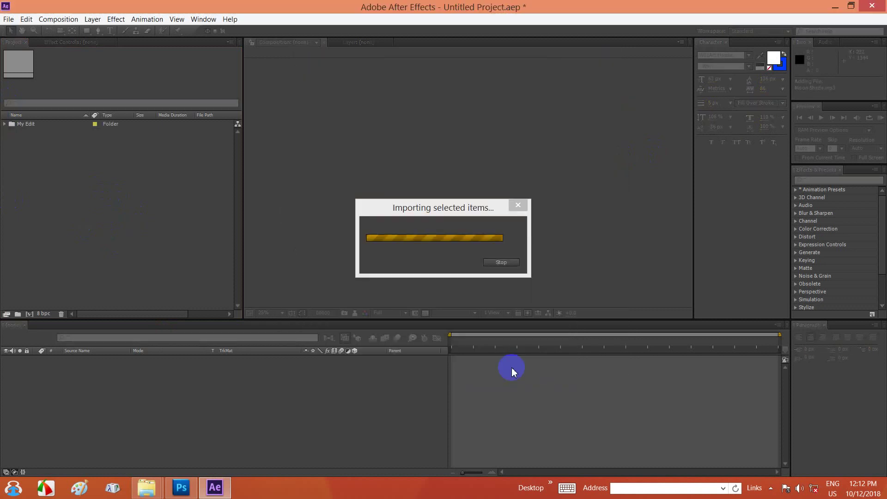
{"action": "left_click", "coordinate": [5, 124]}
{"action": "left_click_drag", "start_coordinate": [32, 171], "coordinate": [42, 127]}
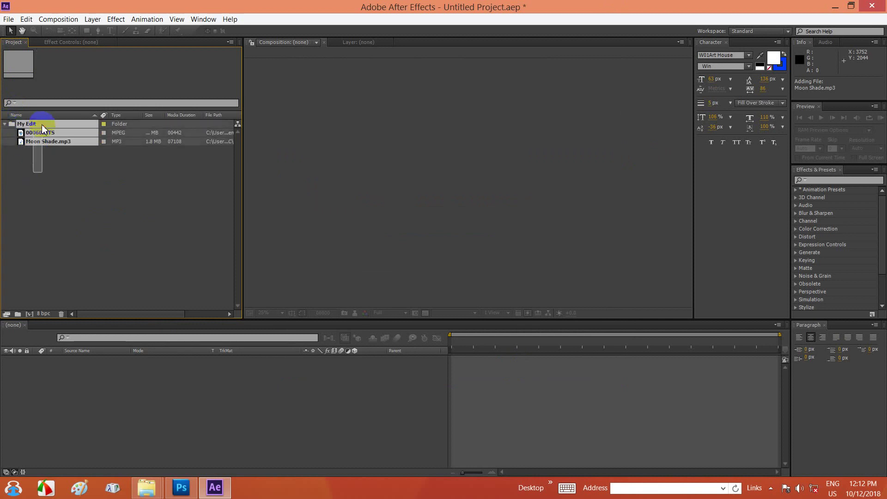
Collapse the My Edit folder and build a single composition from it using the dimensions of Moon Shade.mp3.
{"action": "left_click", "coordinate": [7, 126]}
{"action": "left_click_drag", "start_coordinate": [34, 138], "coordinate": [75, 392]}
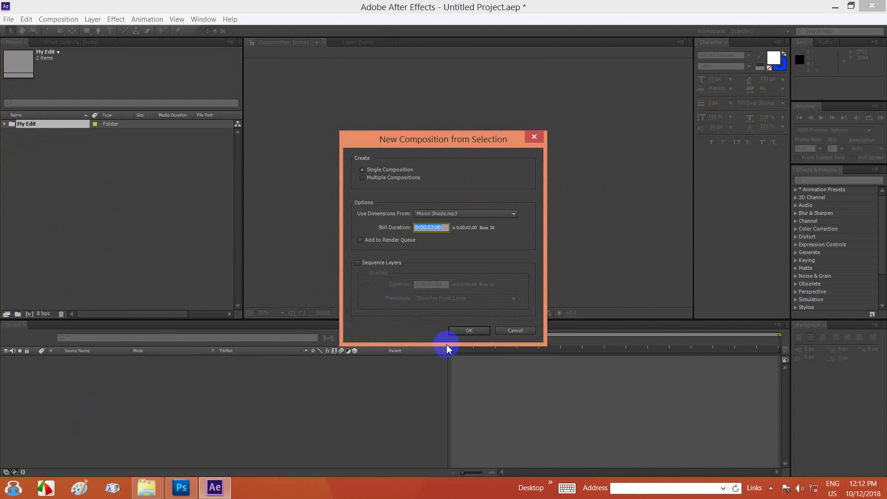
{"action": "left_click", "coordinate": [470, 331]}
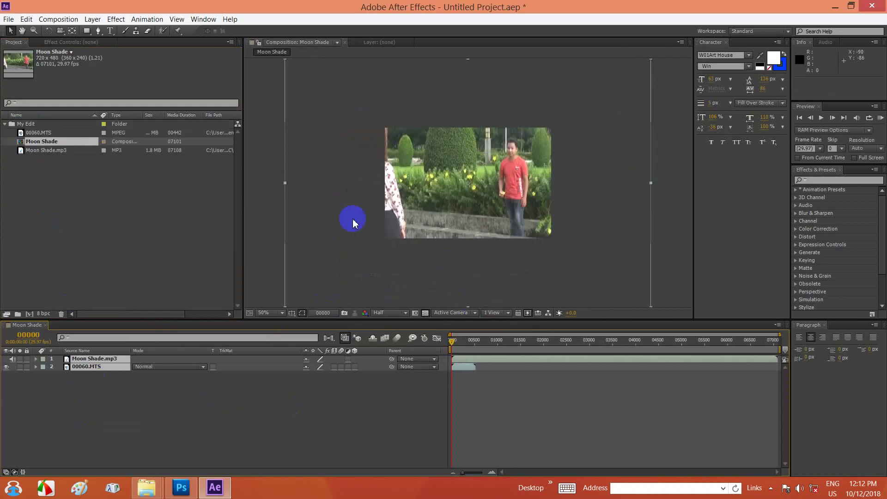
Move the Moon Shade.mp3 layer below the 00060.MTS layer in the Moon Shade composition.
{"action": "left_click", "coordinate": [83, 373]}
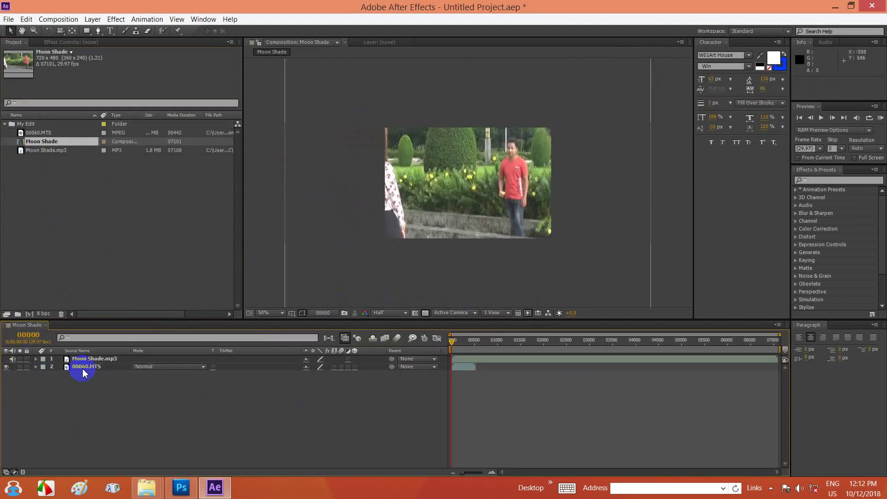
{"action": "left_click_drag", "start_coordinate": [90, 358], "coordinate": [90, 375]}
{"action": "left_click", "coordinate": [86, 358]}
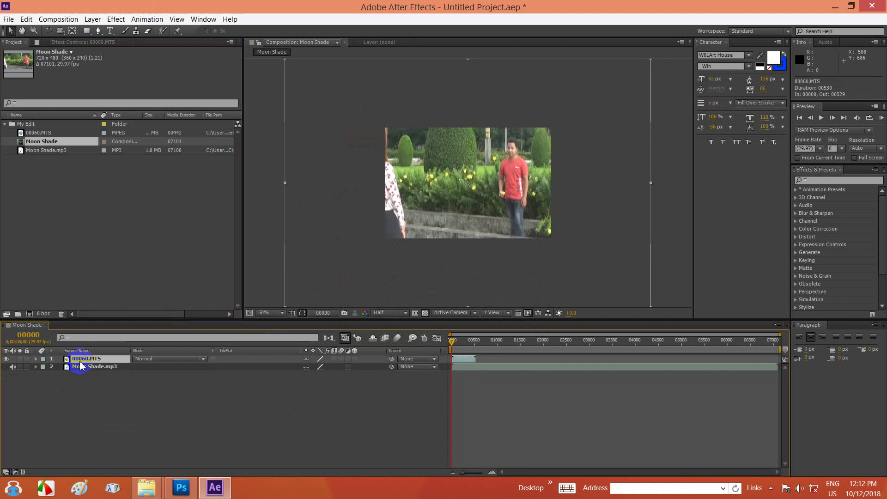
Clear the project by deleting the My Edit folder with its composition and both media files.
{"action": "left_click_drag", "start_coordinate": [35, 184], "coordinate": [54, 133]}
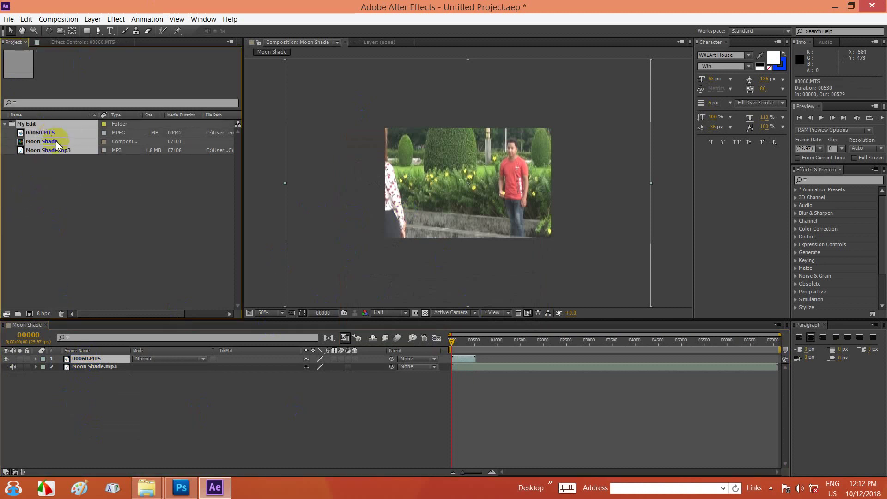
{"action": "key", "text": "Delete"}
{"action": "left_click", "coordinate": [484, 256]}
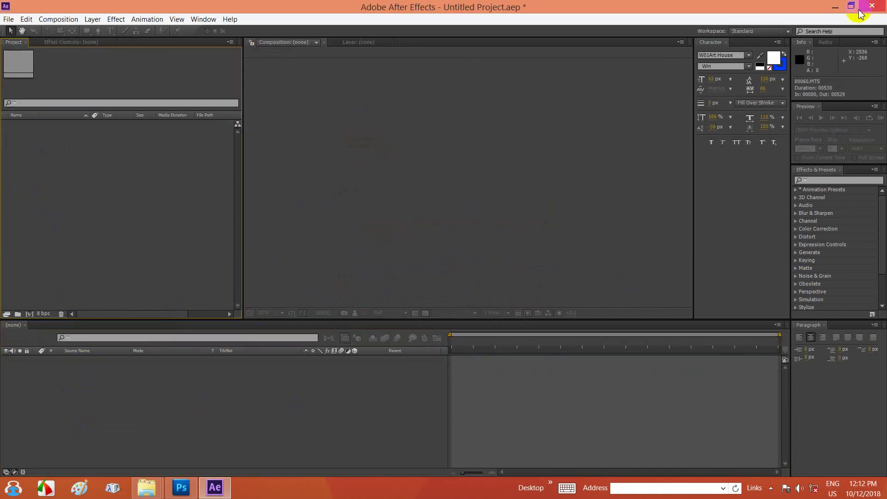
Open the My Edit folder on the Windows desktop and bring 00060.MTS and Moon Shade.mp3 together from it into the After Effects project.
{"action": "left_click", "coordinate": [835, 7]}
{"action": "double_click", "coordinate": [287, 276]}
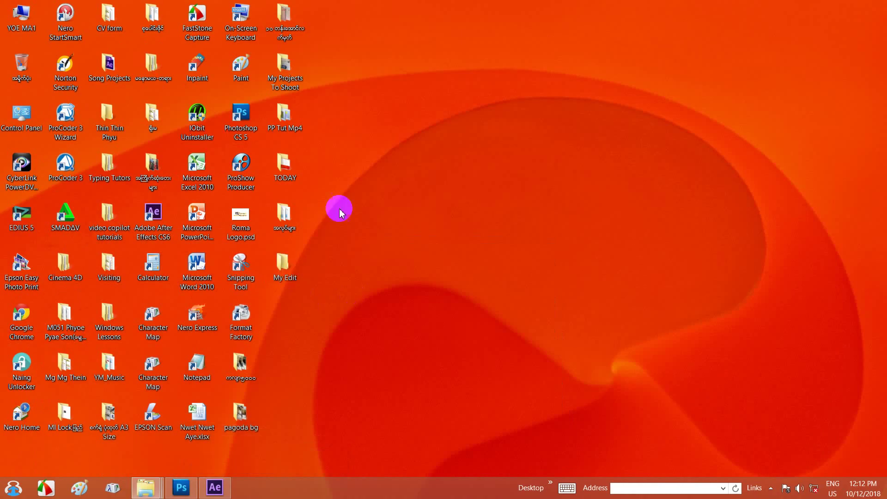
{"action": "left_click_drag", "start_coordinate": [339, 111], "coordinate": [582, 59]}
{"action": "left_click_drag", "start_coordinate": [590, 207], "coordinate": [73, 264]}
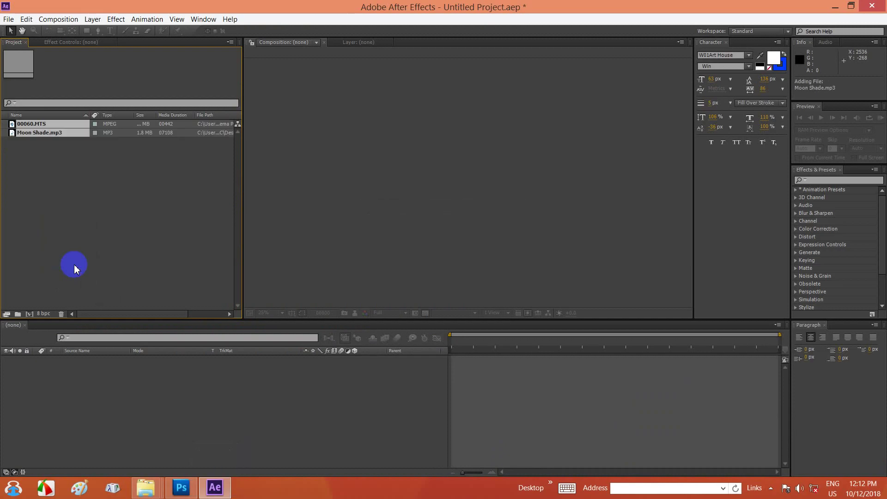
Group 00060.MTS and Moon Shade.mp3 in a new project folder named My Edit.
{"action": "left_click_drag", "start_coordinate": [25, 129], "coordinate": [17, 317]}
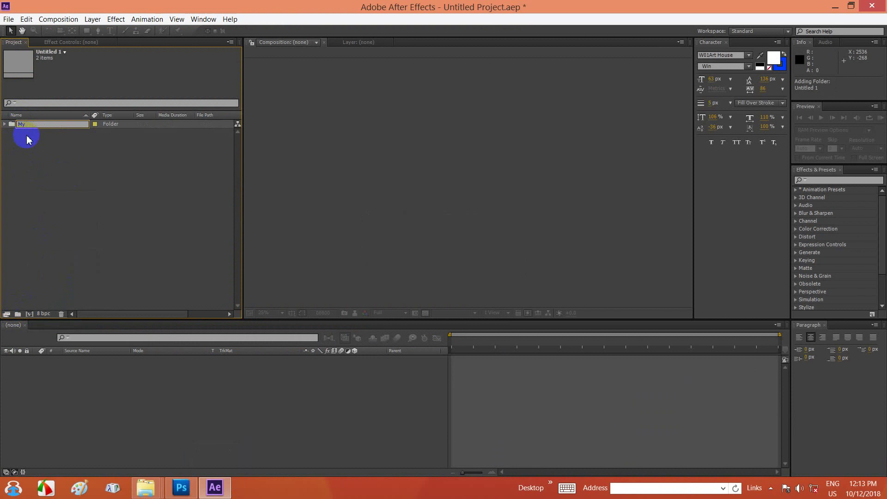
{"action": "type", "text": "My Edit"}
{"action": "key", "text": "Return"}
{"action": "left_click", "coordinate": [42, 130]}
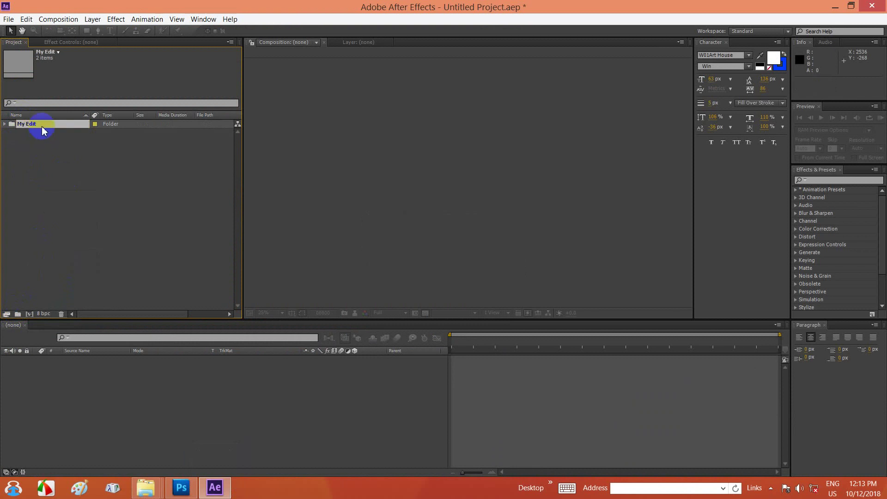
Create multiple compositions from the My Edit folder, one per file, and expand the folder.
{"action": "left_click_drag", "start_coordinate": [42, 133], "coordinate": [72, 443]}
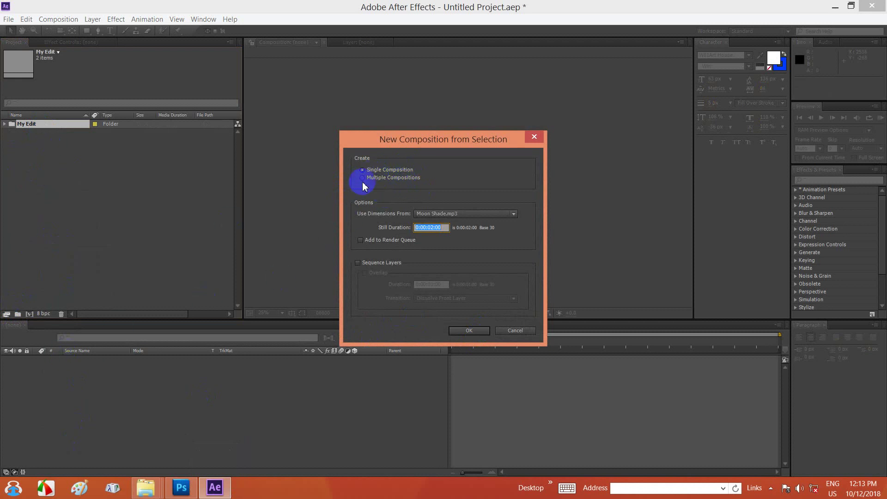
{"action": "left_click", "coordinate": [469, 330]}
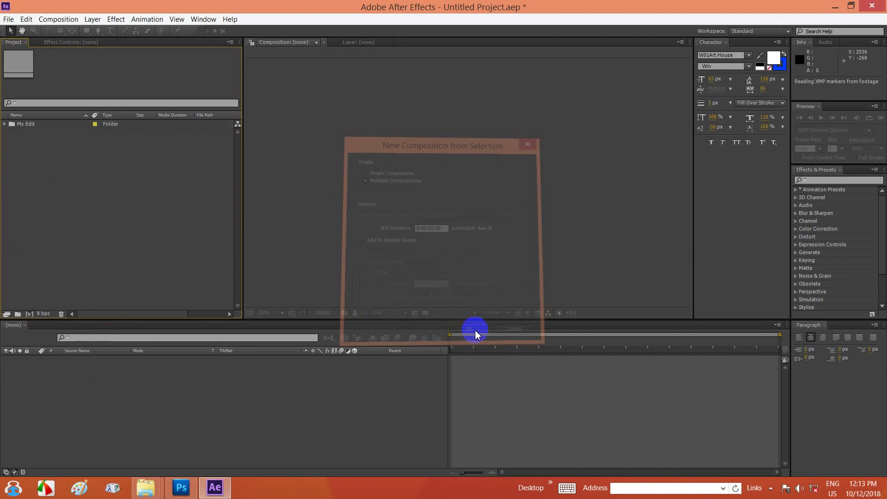
{"action": "left_click", "coordinate": [5, 124]}
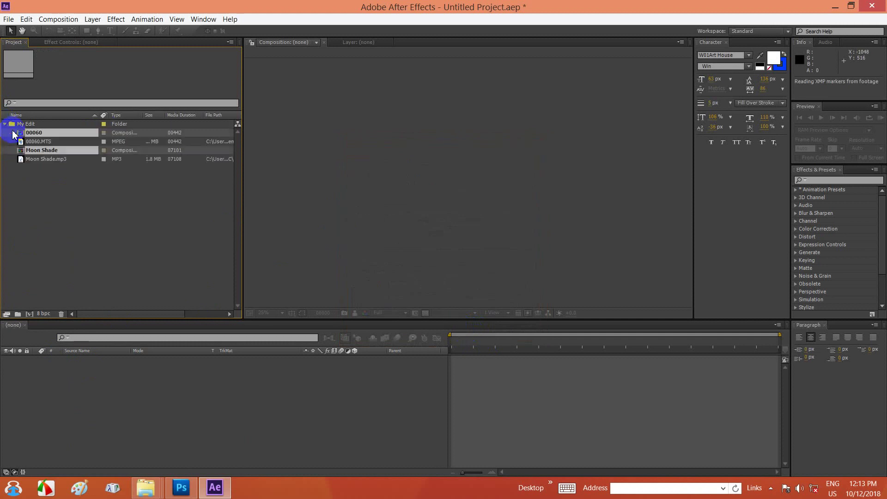
Check the new compositions and 00060.MTS inside the My Edit folder and open the 00060 composition.
{"action": "left_click", "coordinate": [30, 222]}
{"action": "left_click", "coordinate": [28, 133]}
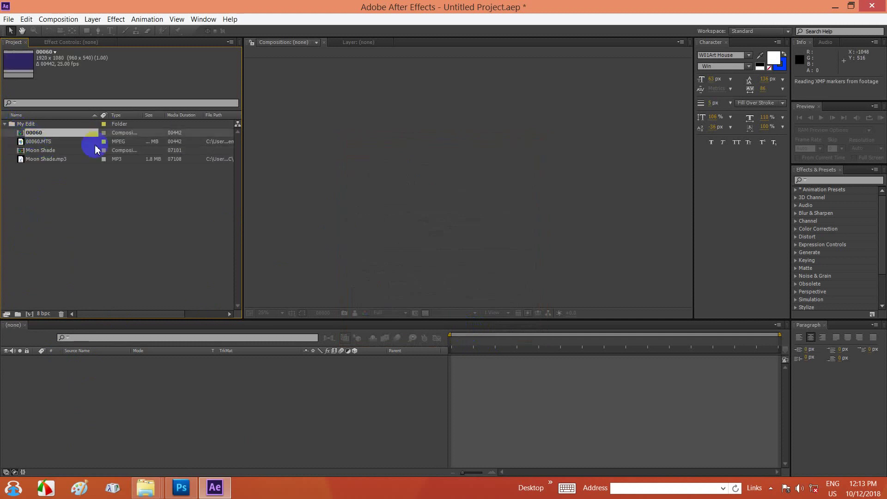
{"action": "left_click", "coordinate": [40, 142]}
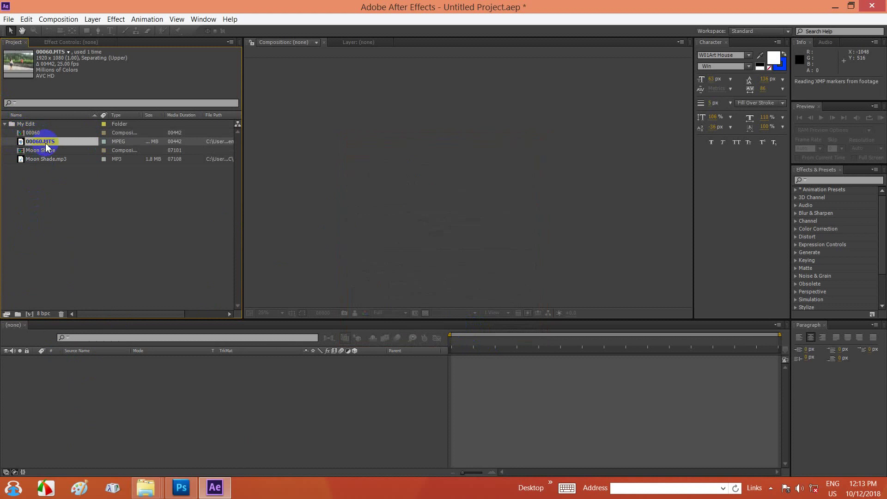
{"action": "left_click", "coordinate": [36, 134]}
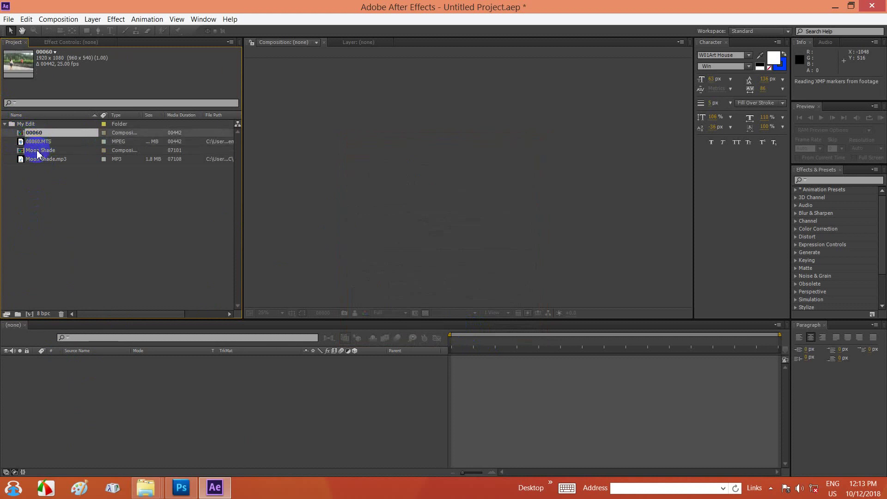
{"action": "left_click", "coordinate": [37, 150]}
{"action": "double_click", "coordinate": [31, 133]}
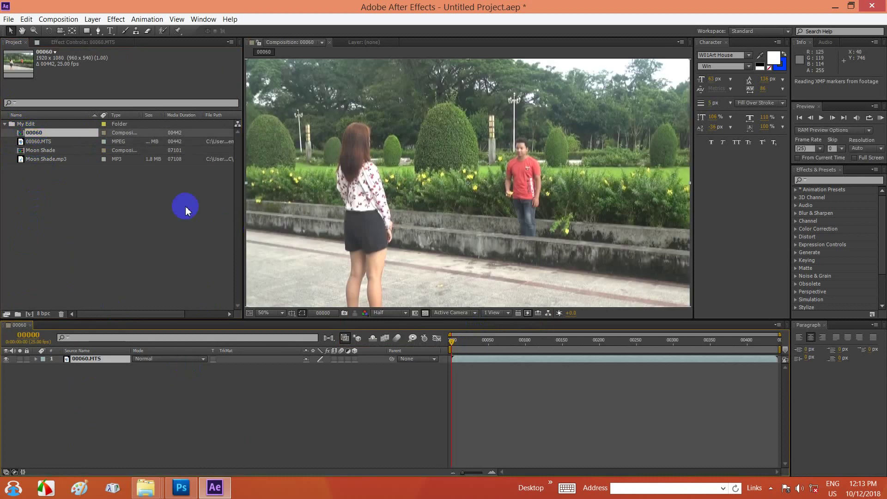
Add Moon Shade.mp3 to the 00060 composition as a layer below 00060.MTS.
{"action": "left_click", "coordinate": [39, 159]}
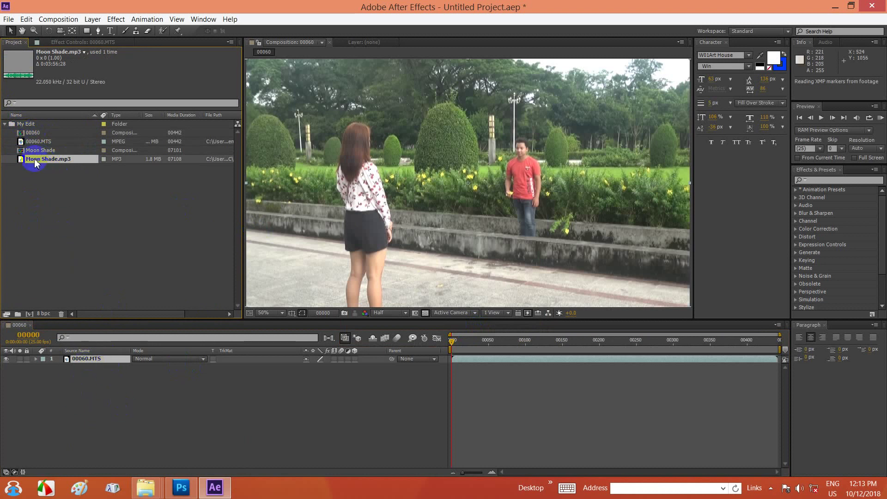
{"action": "left_click_drag", "start_coordinate": [35, 163], "coordinate": [50, 370]}
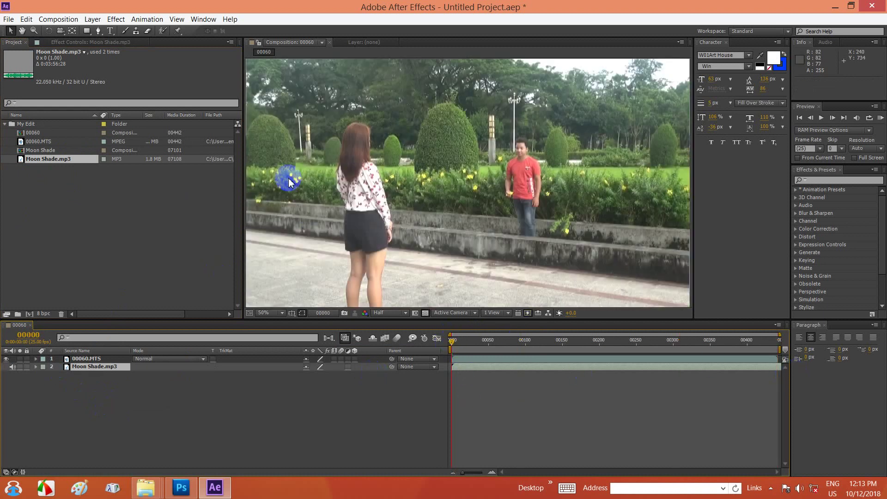
{"action": "left_click", "coordinate": [113, 202]}
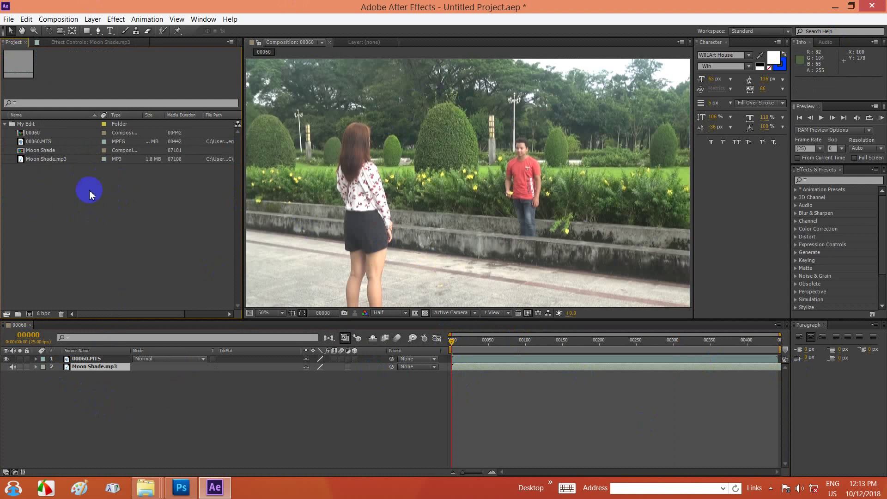
Select the My Edit project folder with all its items and return to the My Edit window on the Windows desktop.
{"action": "left_click_drag", "start_coordinate": [59, 144], "coordinate": [25, 172]}
{"action": "left_click_drag", "start_coordinate": [26, 222], "coordinate": [41, 125]}
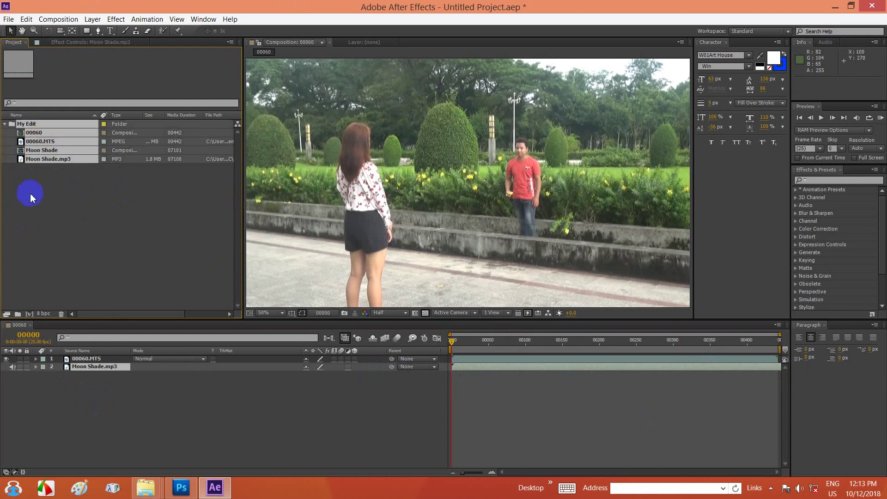
{"action": "left_click_drag", "start_coordinate": [35, 196], "coordinate": [55, 117]}
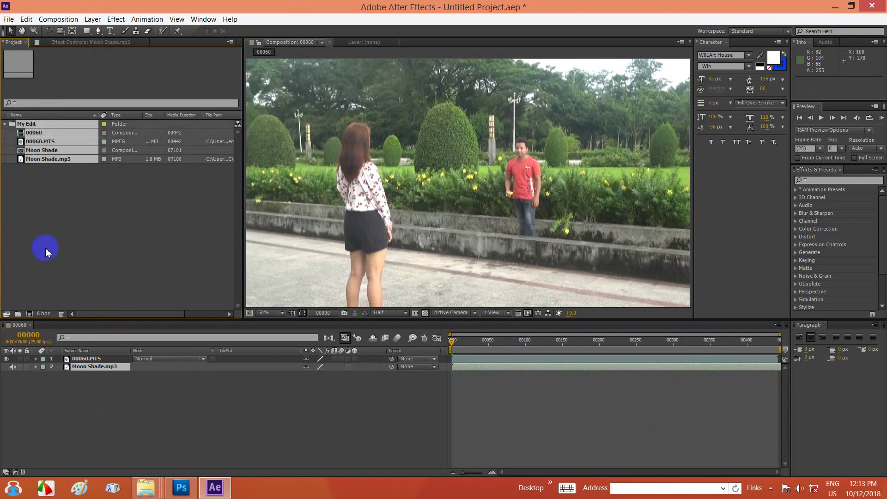
{"action": "left_click", "coordinate": [837, 8]}
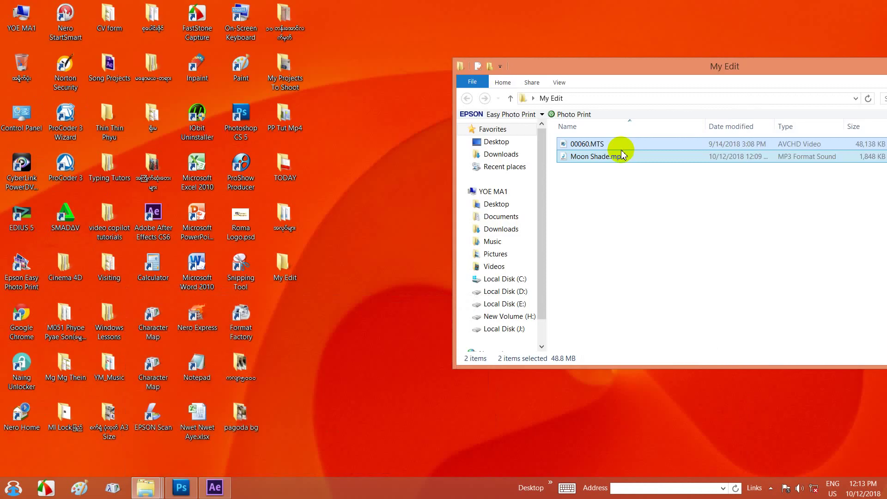